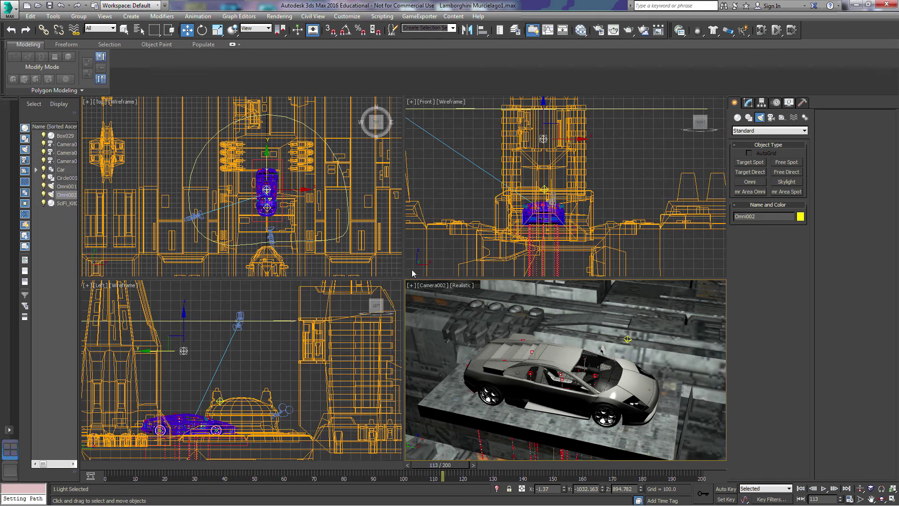
Switch the shaded camera viewport to Camera001 and return the timeline to frame 0.
left_click(439, 287)
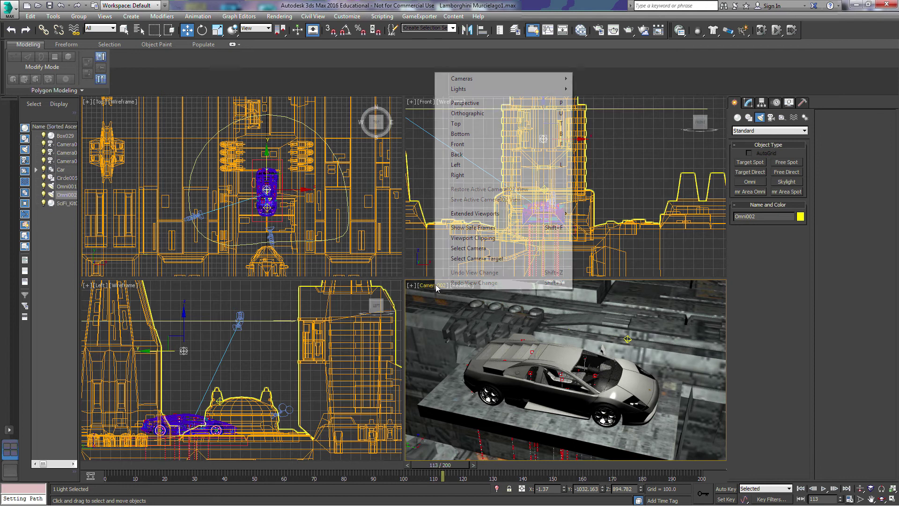
mouse_move(483, 85)
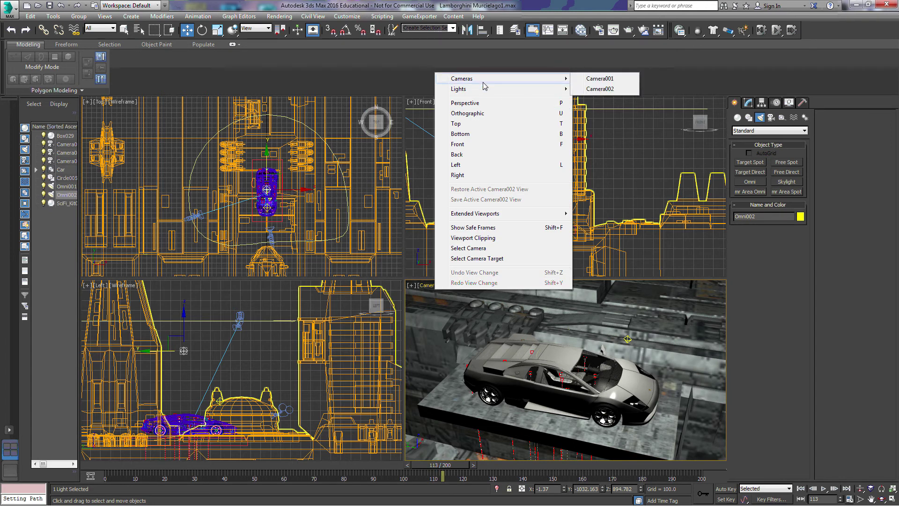
left_click(593, 80)
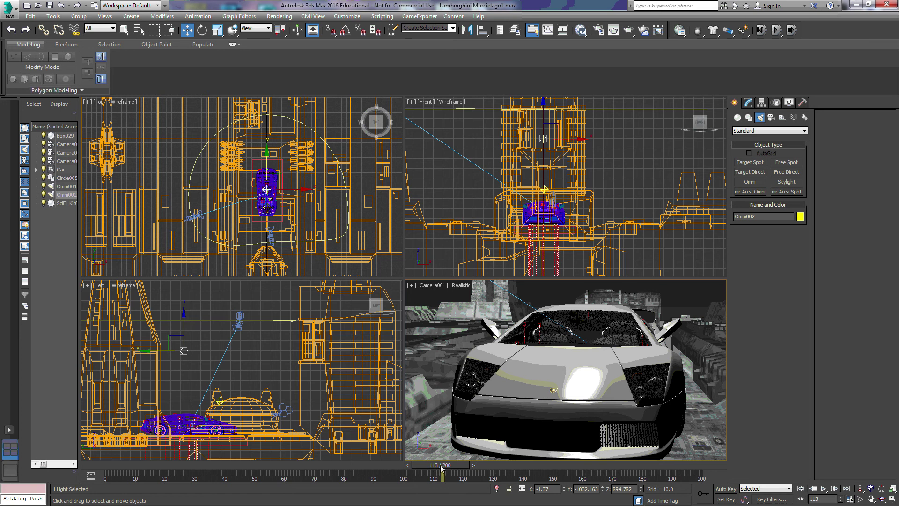
left_click_drag(440, 467, 108, 473)
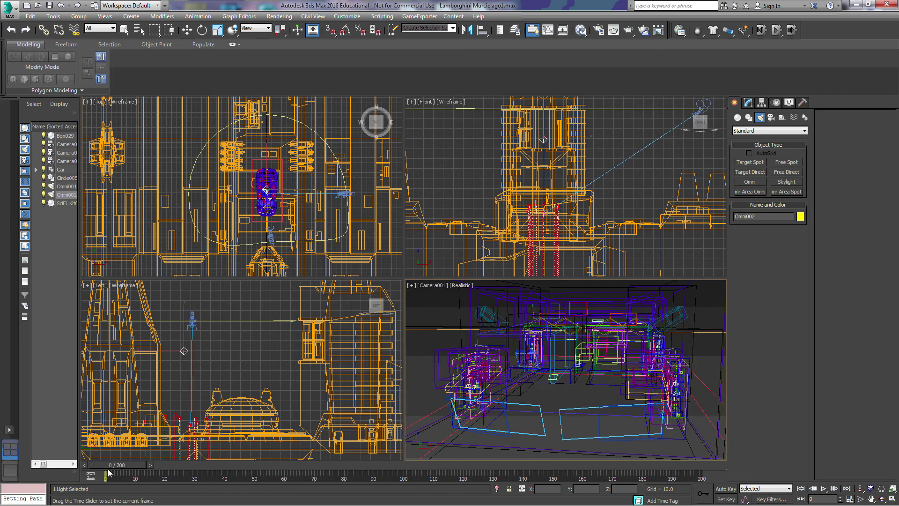
key("w")
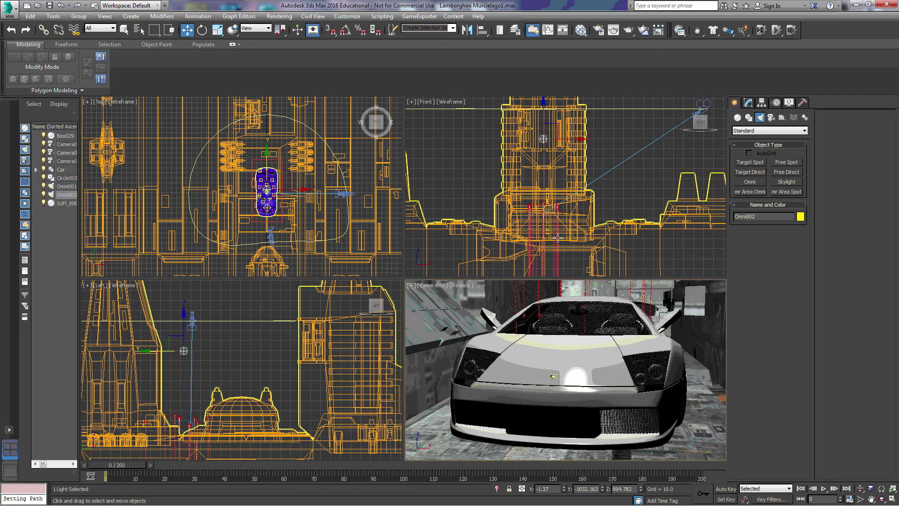
Bring the car into sight in the Front view and preview the Camera001 animation from frame 0 to frame 80.
left_click(548, 131)
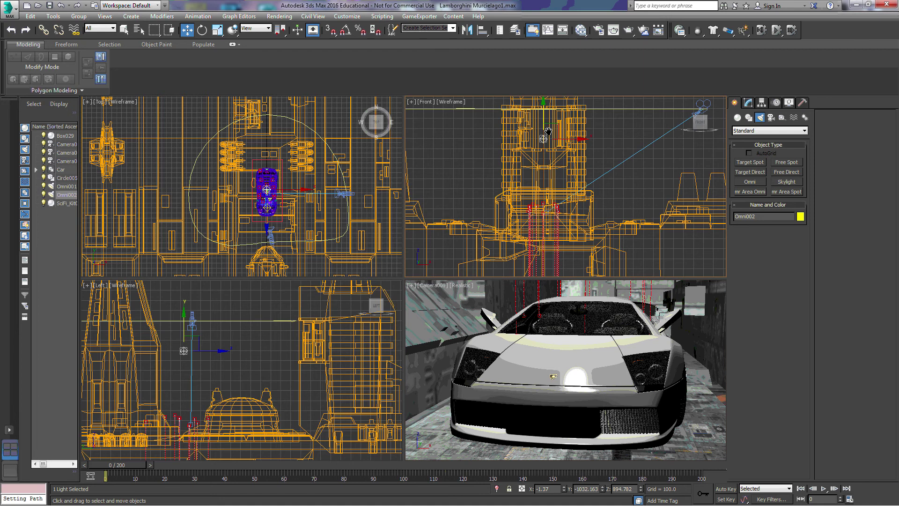
middle_click_drag(547, 131, 542, 50)
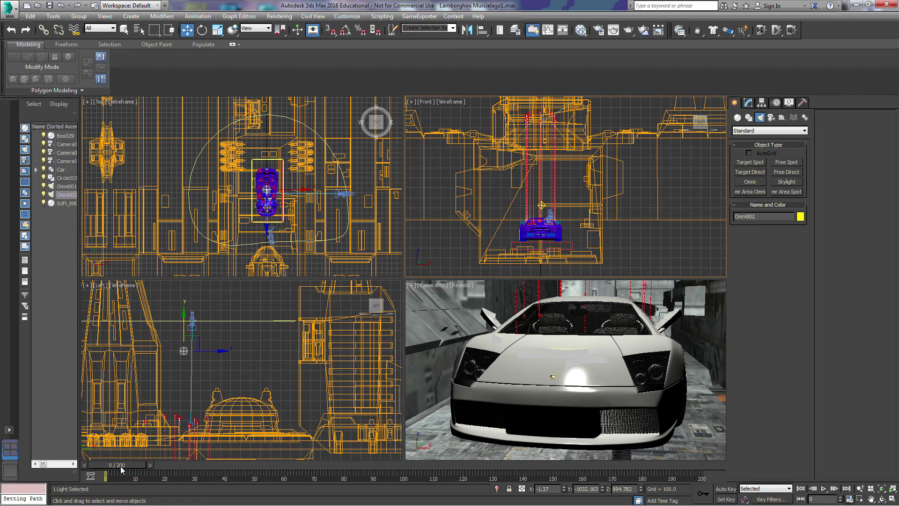
left_click_drag(121, 469, 355, 475)
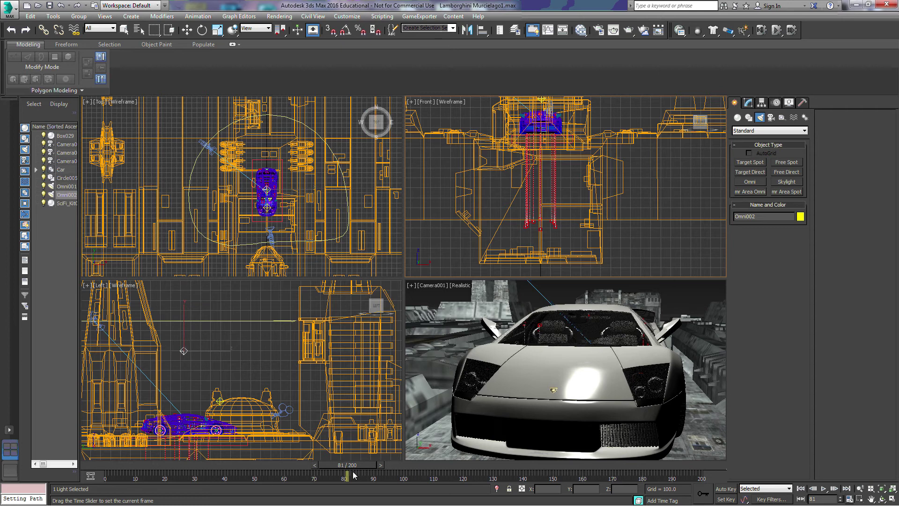
key("w")
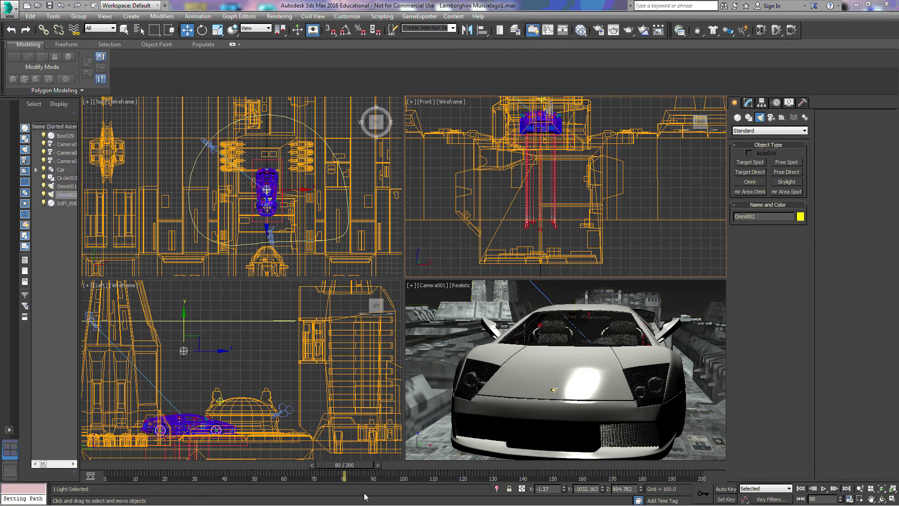
Move Camera002's starting keyframe to frame 80 and scrub the timeline around that frame to check the timing.
left_click(209, 257)
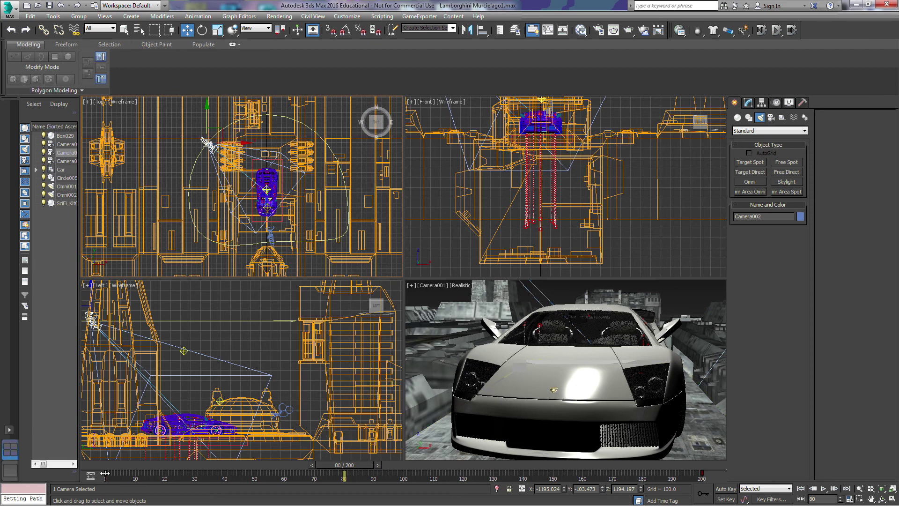
left_click_drag(104, 472, 344, 477)
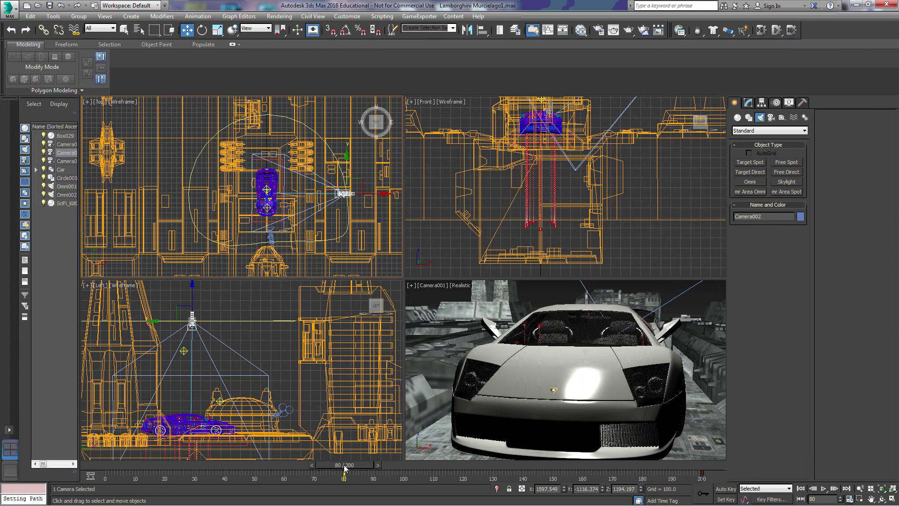
left_click_drag(344, 465, 317, 470)
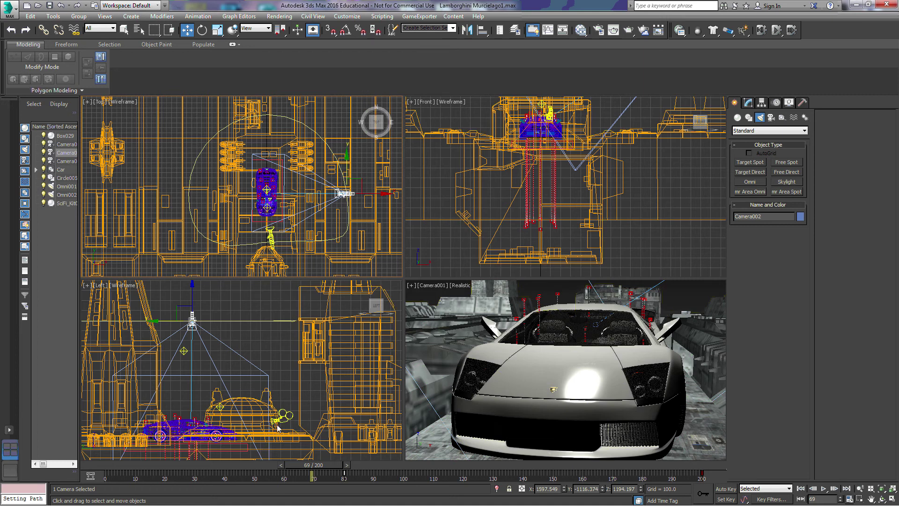
left_click_drag(283, 468, 274, 469)
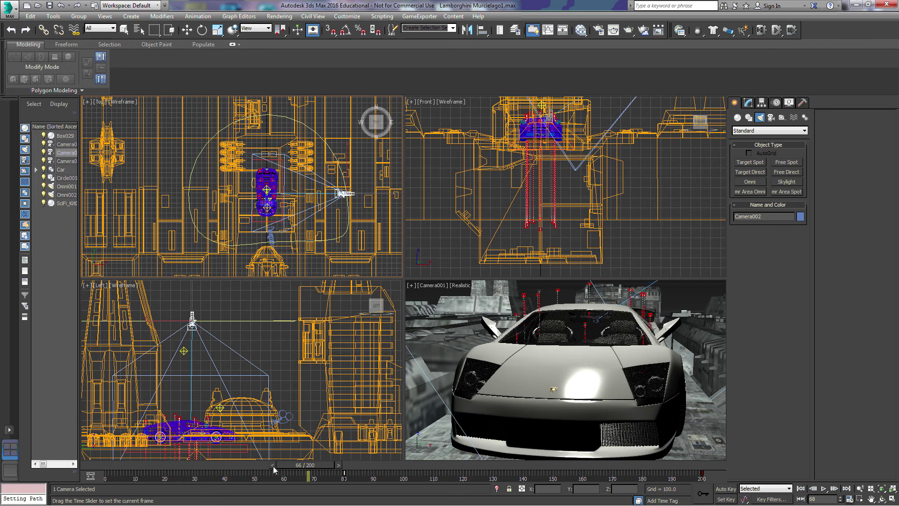
left_click_drag(275, 470, 344, 475)
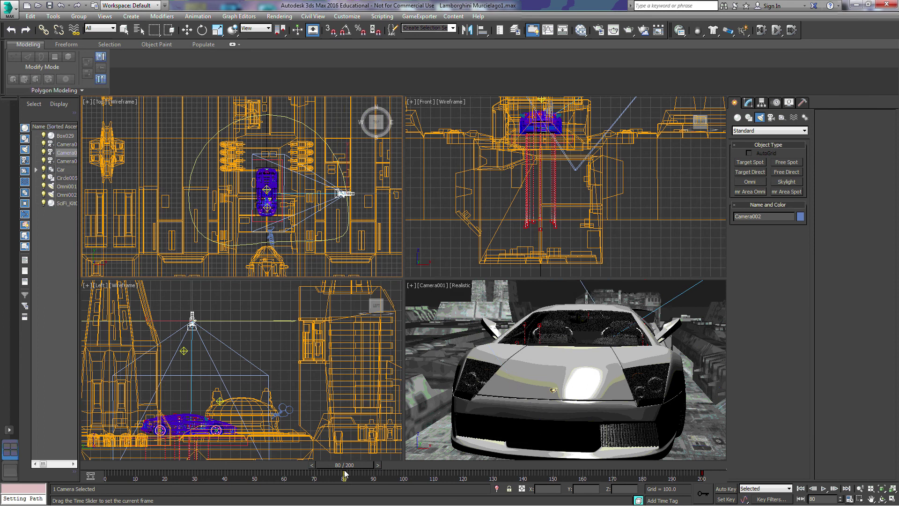
key("w")
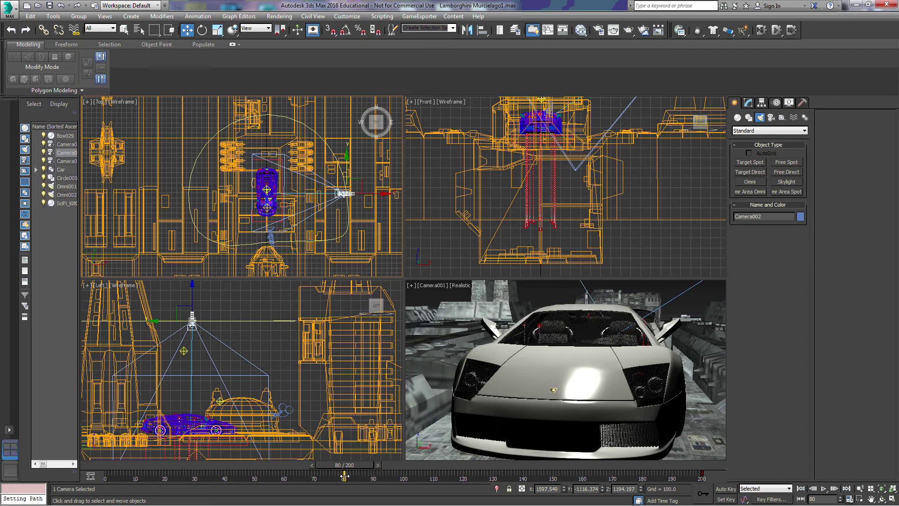
Show Camera002 in the shaded viewport, scrub through its animation past frame 80, and return to frame 0.
right_click(438, 288)
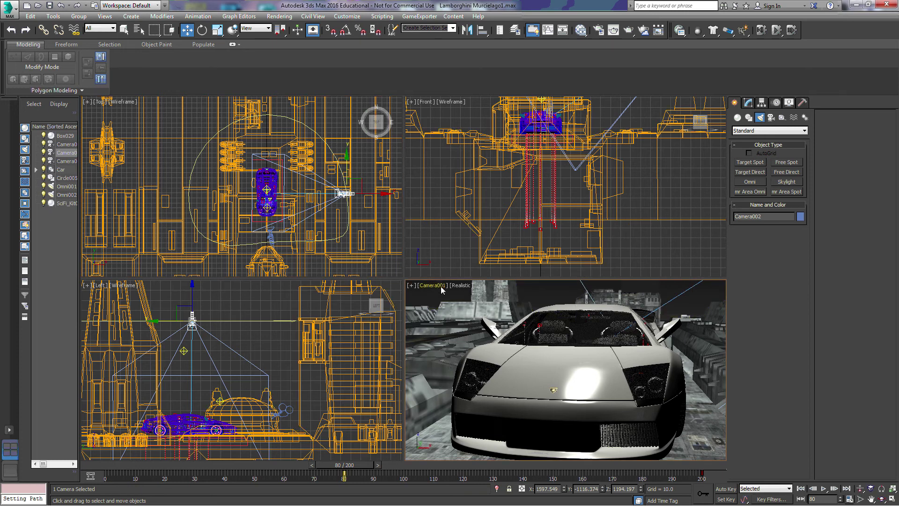
left_click(441, 290)
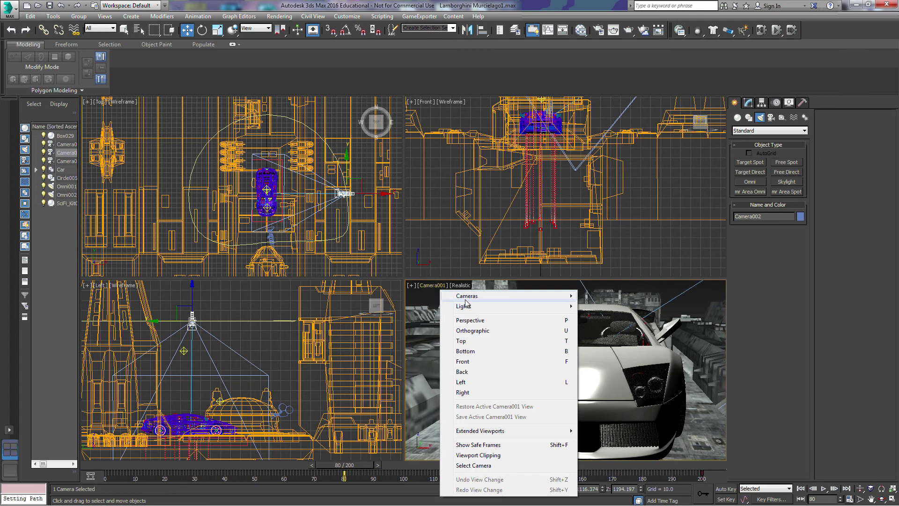
mouse_move(465, 295)
left_click(592, 306)
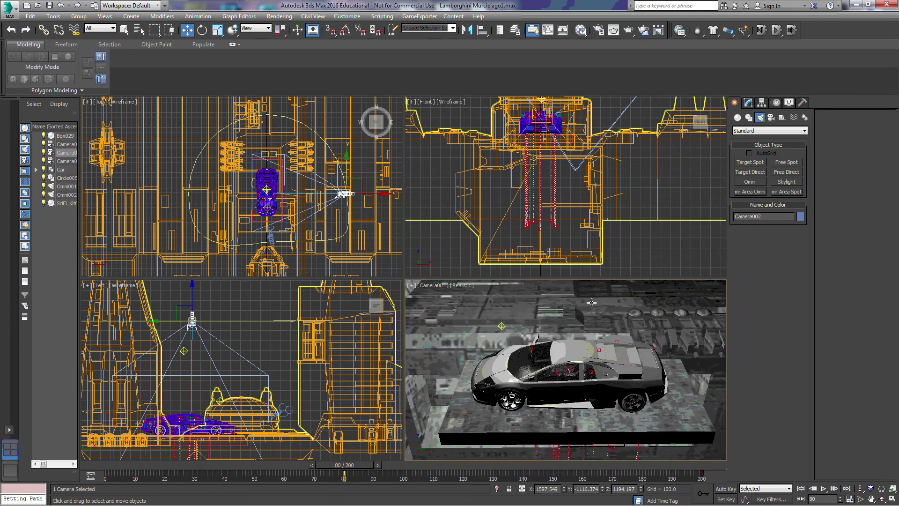
left_click_drag(358, 467, 495, 476)
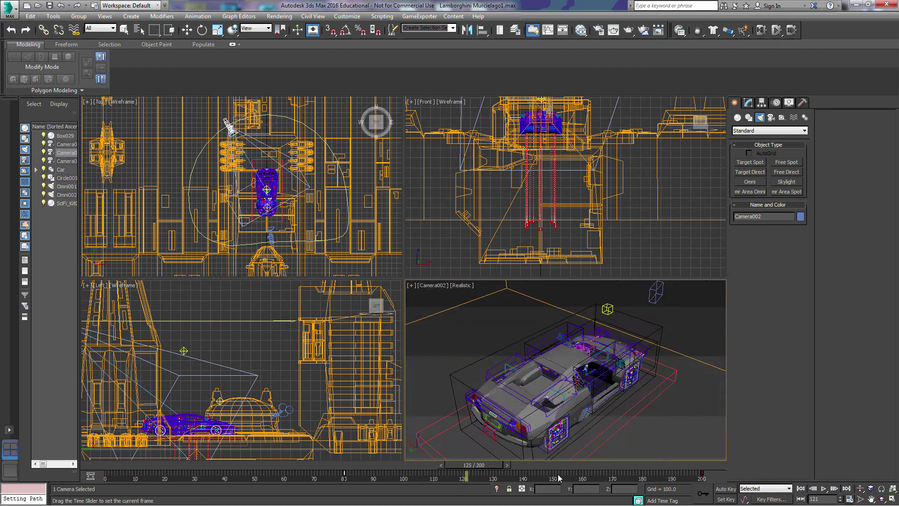
left_click_drag(559, 476, 105, 463)
key("w")
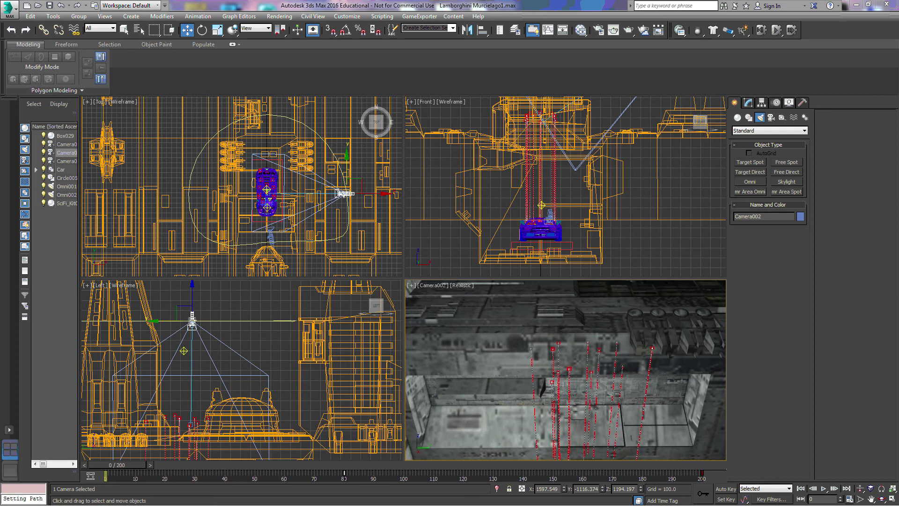
Open Batch Render, add a first render view, and widen the dialog to show all its columns.
left_click(280, 16)
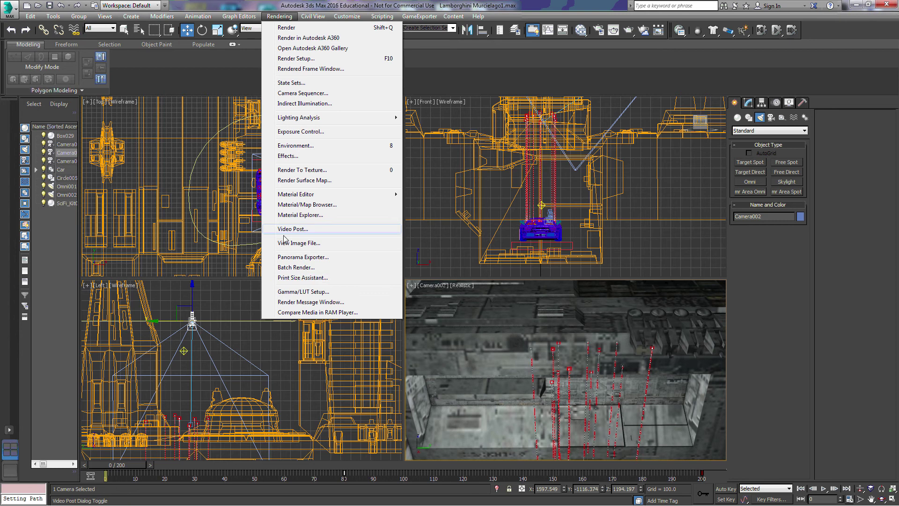
left_click(295, 268)
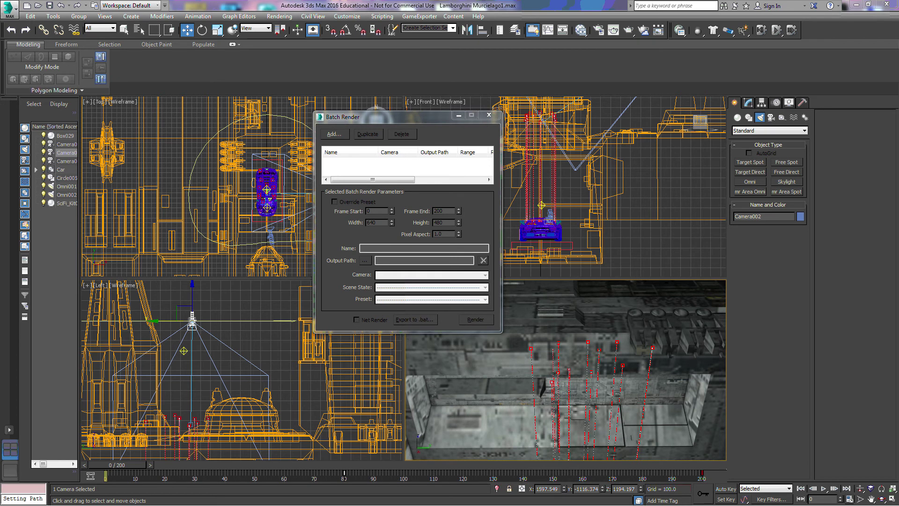
left_click(333, 134)
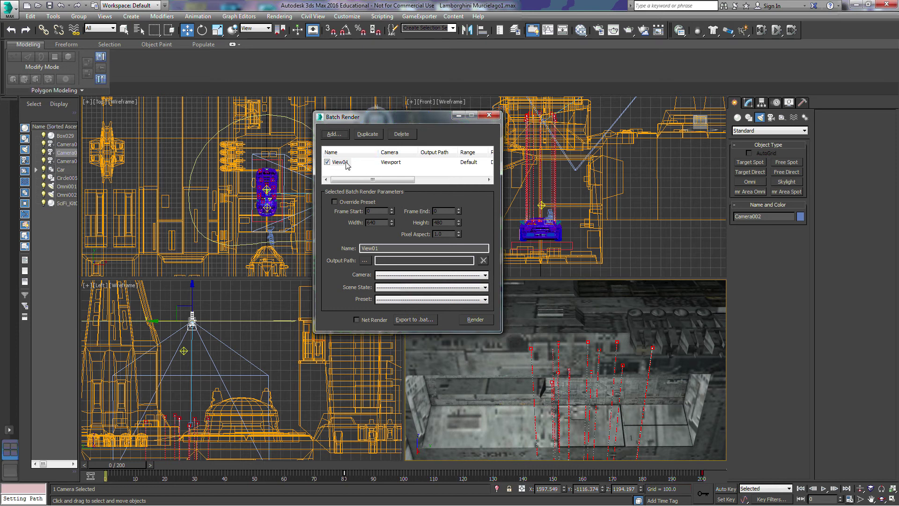
left_click_drag(413, 117, 342, 122)
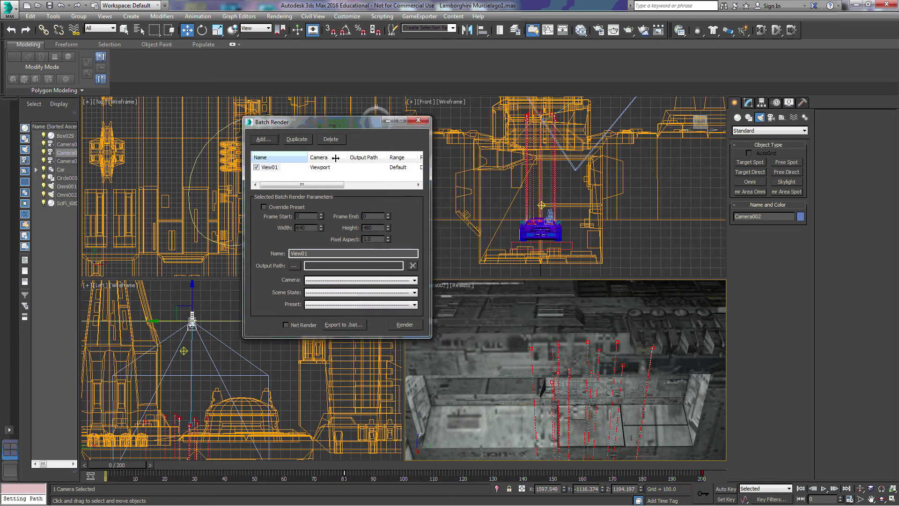
left_click_drag(431, 176, 595, 177)
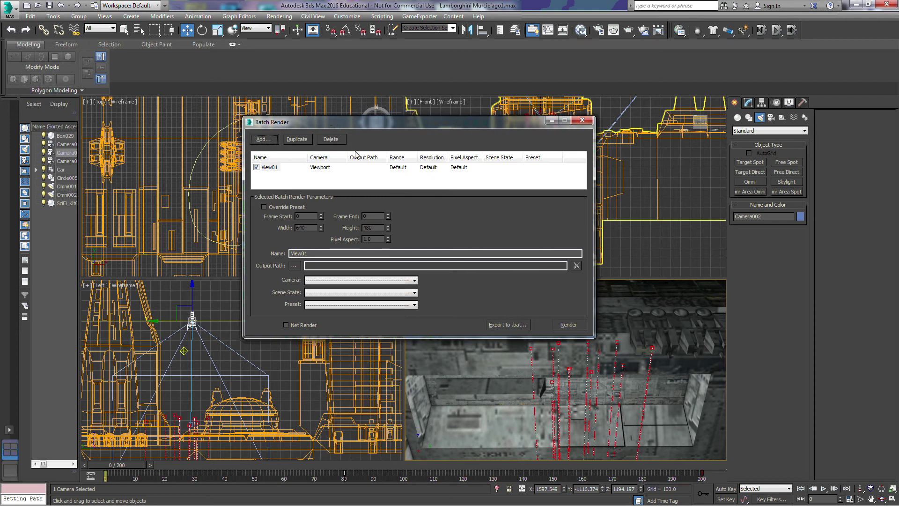
left_click_drag(416, 130, 383, 145)
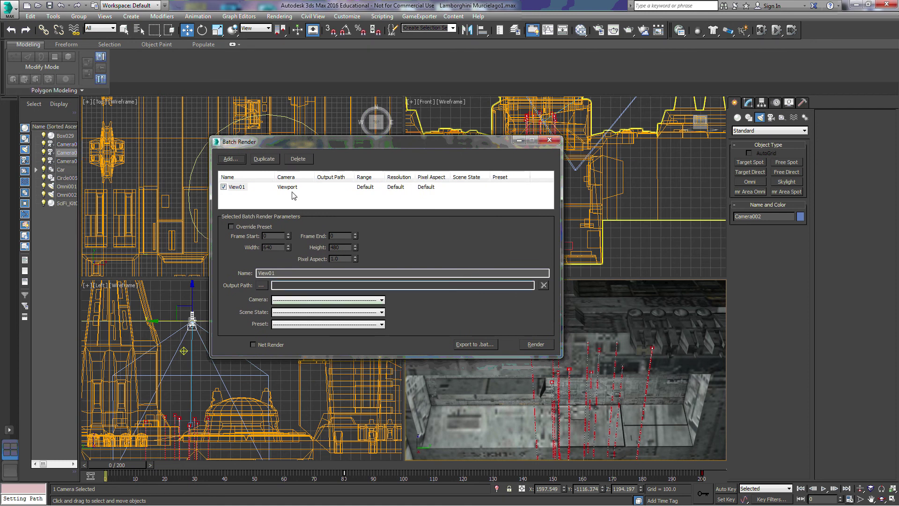
Set View01 to render Camera001 to C:\test1.avi, overriding the preset with frames 0 to 80.
left_click(383, 301)
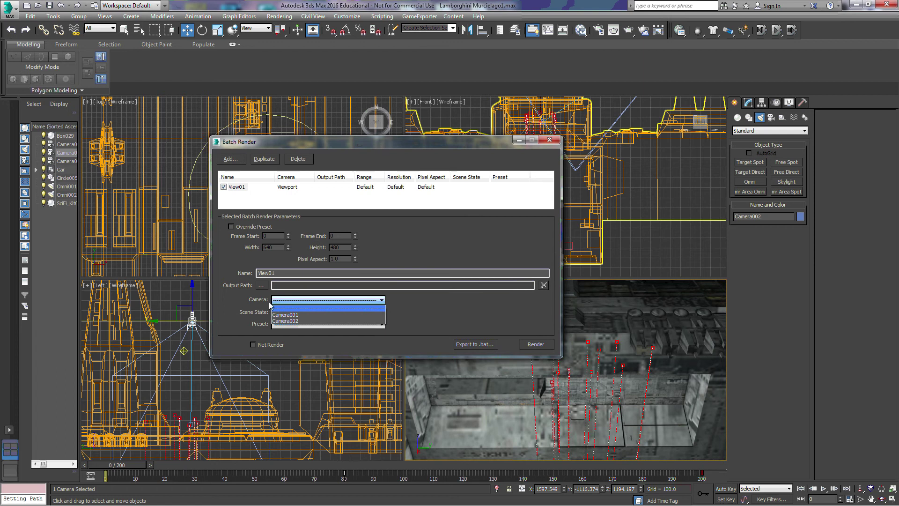
left_click(284, 315)
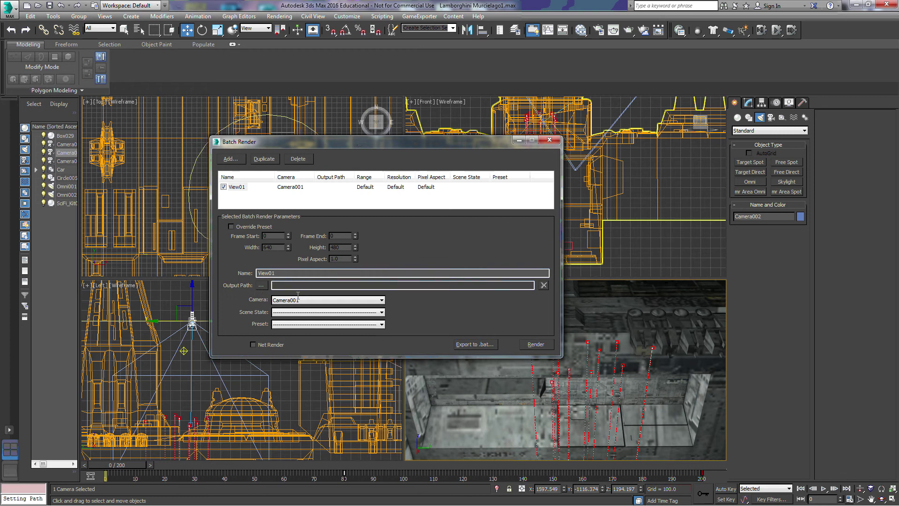
key("Return")
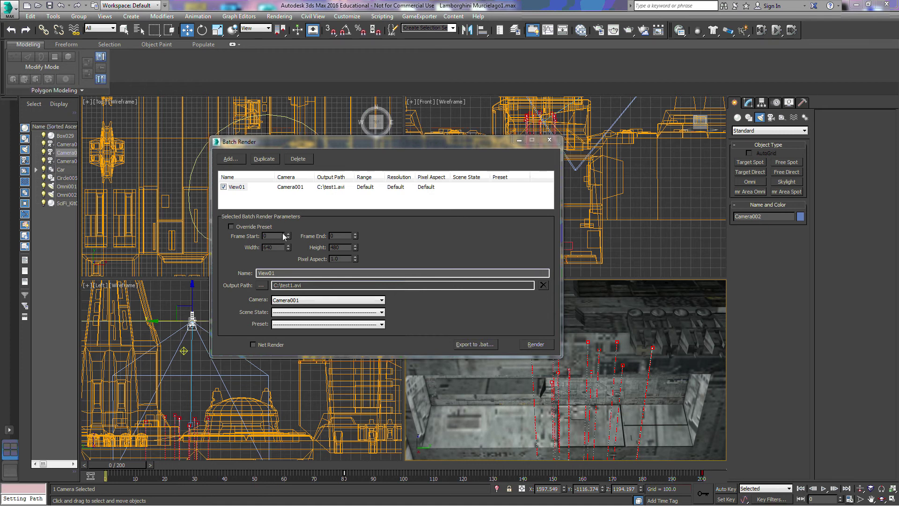
left_click(231, 226)
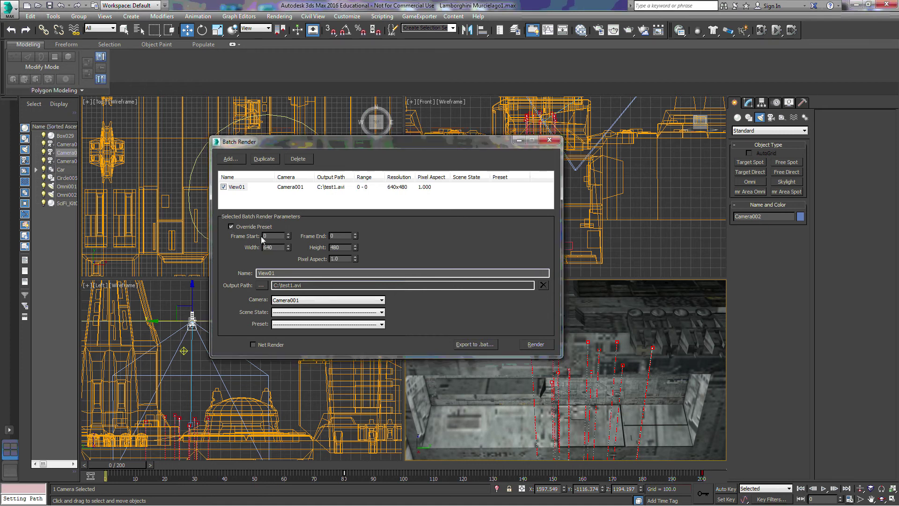
double_click(331, 236)
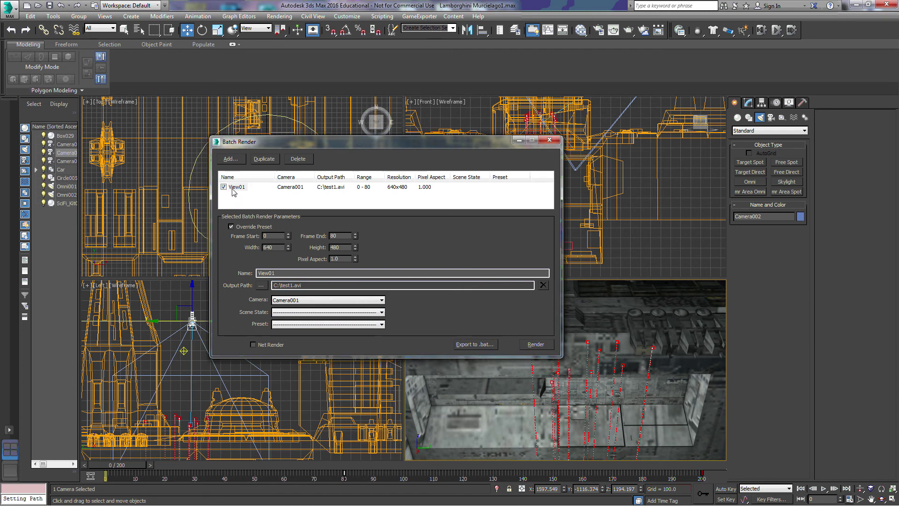
Add a second batch view that renders Camera002 to C:\test2.avi.
left_click(231, 159)
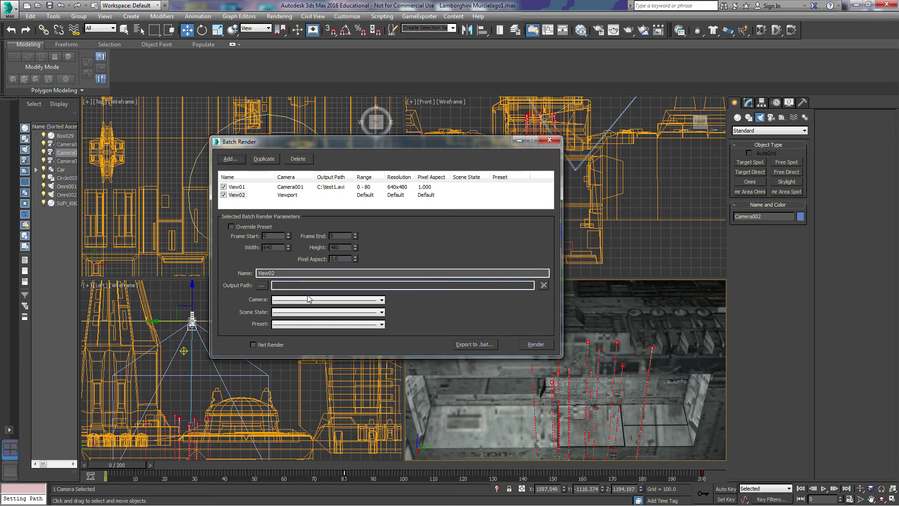
left_click(291, 302)
left_click(293, 321)
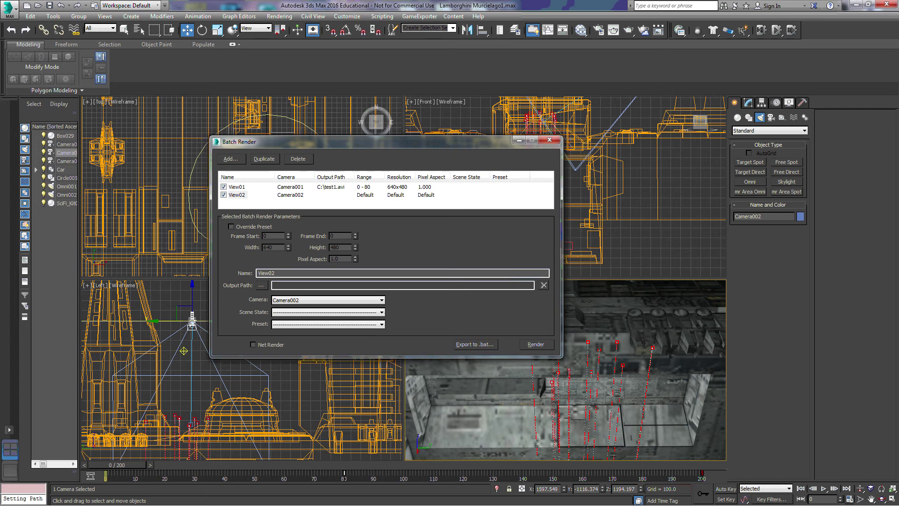
key("Return")
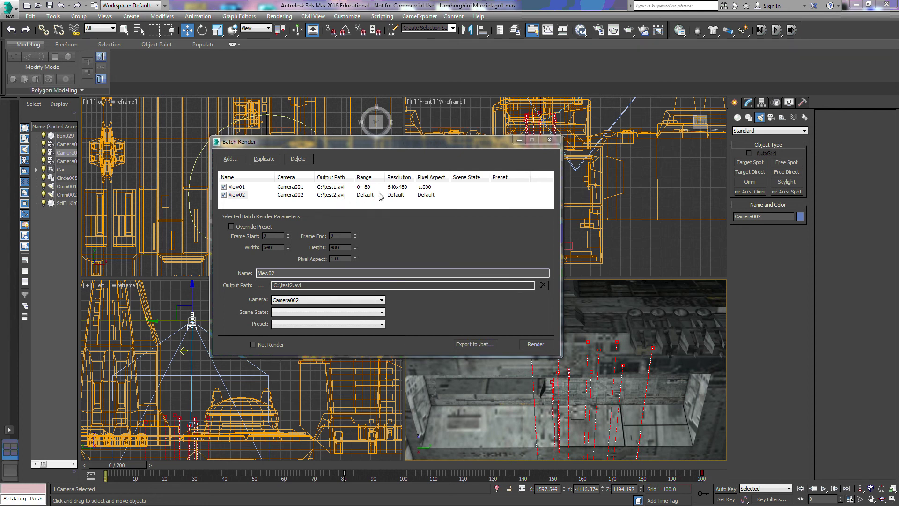
Override the preset for View02 and set its frame range from 80 to 200.
left_click(231, 226)
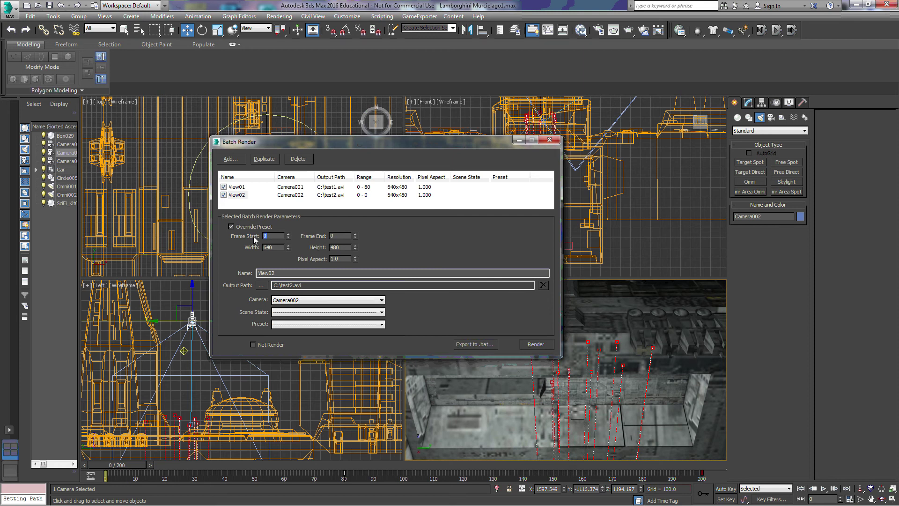
type("80")
key("Tab")
type("200")
left_click(344, 235)
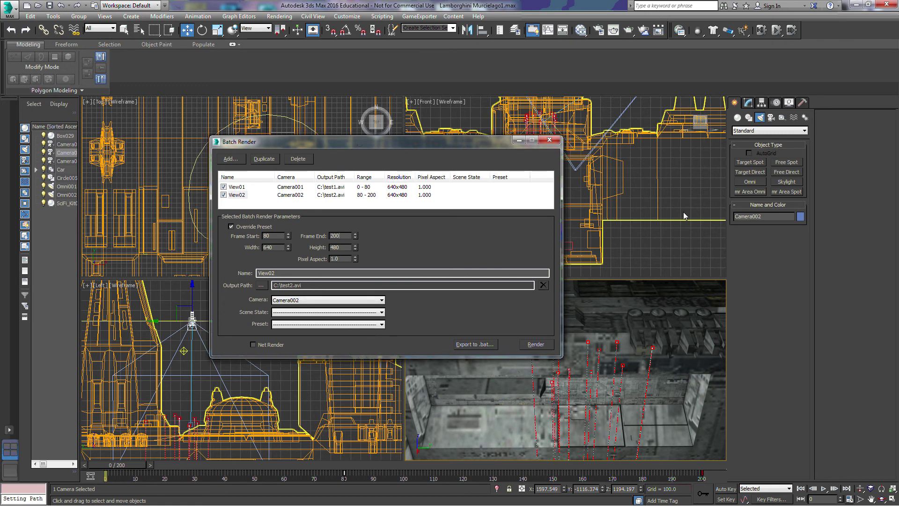
Delete both batch views, View02 and View01, and close Batch Render.
left_click(237, 194)
left_click(298, 159)
left_click(236, 187)
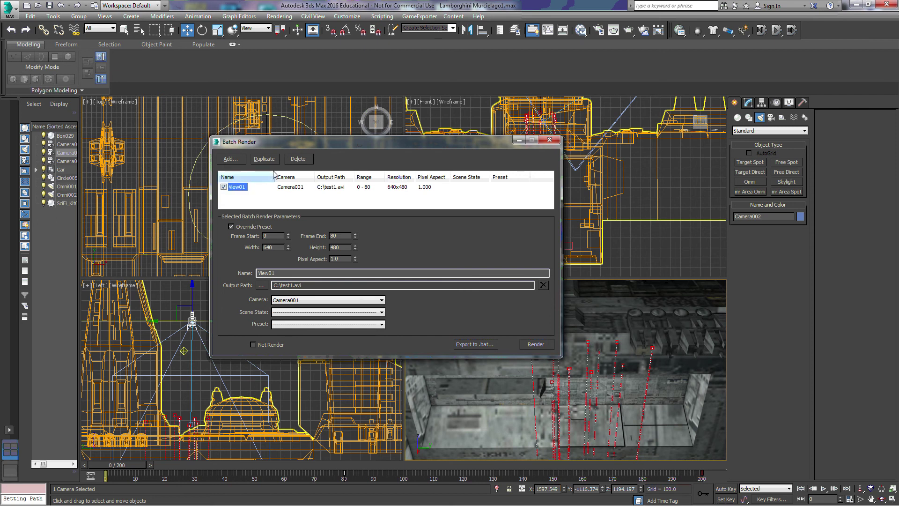
left_click(298, 159)
left_click(549, 140)
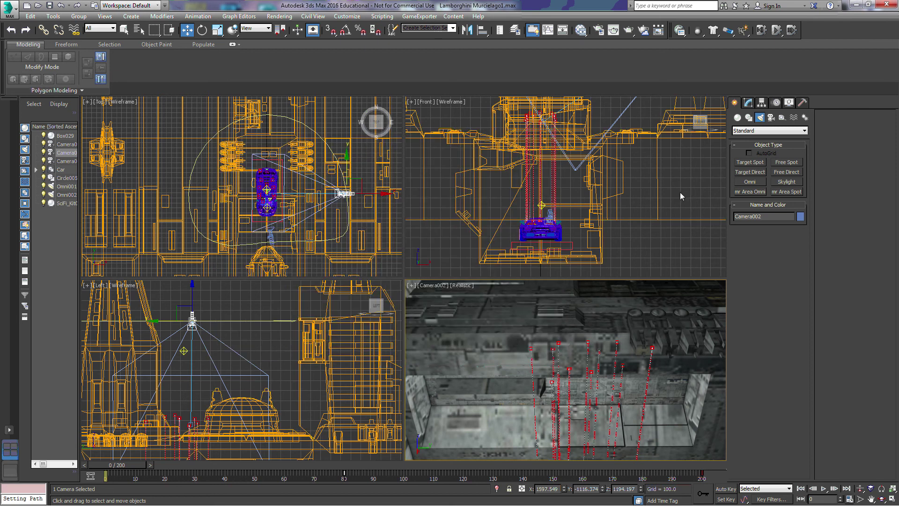
Open Video Post and start a new scene event for the Camera001 view, labelled Camera001.
left_click(277, 16)
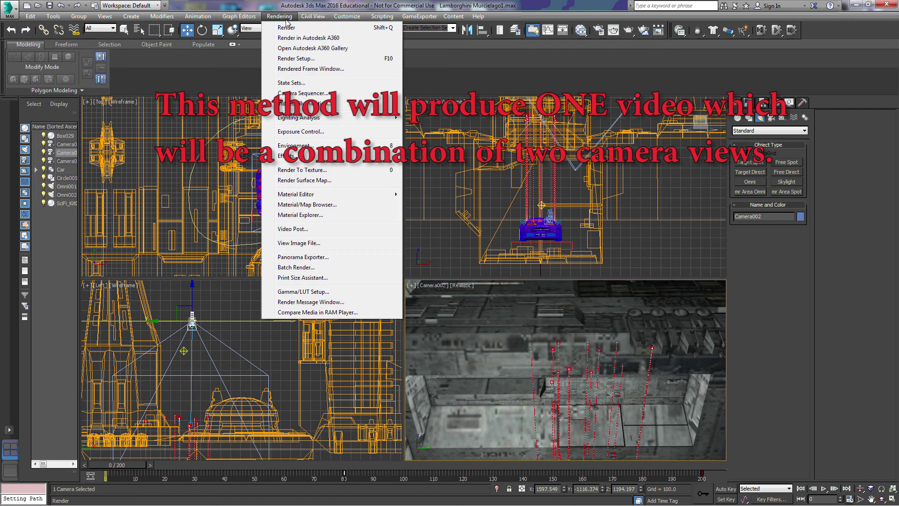
left_click(295, 228)
left_click_drag(260, 117, 382, 172)
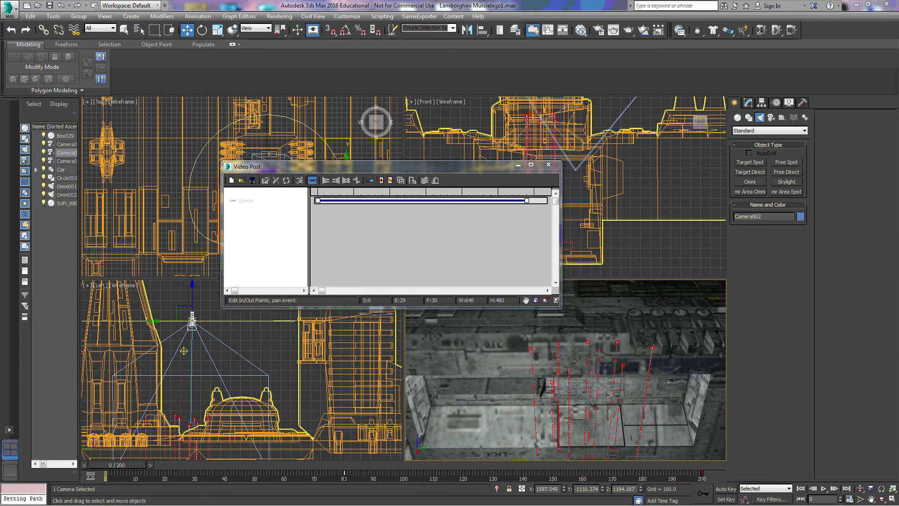
left_click(369, 182)
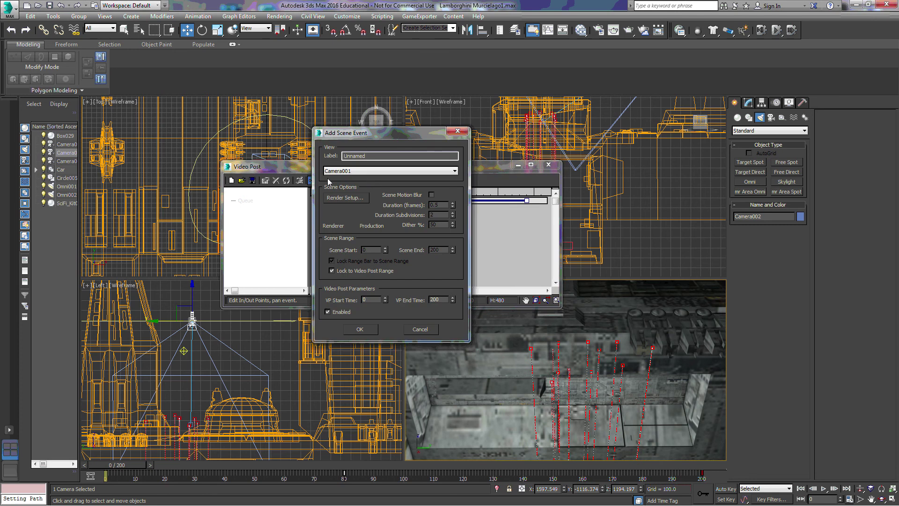
left_click_drag(366, 156, 338, 156)
type("Camera001")
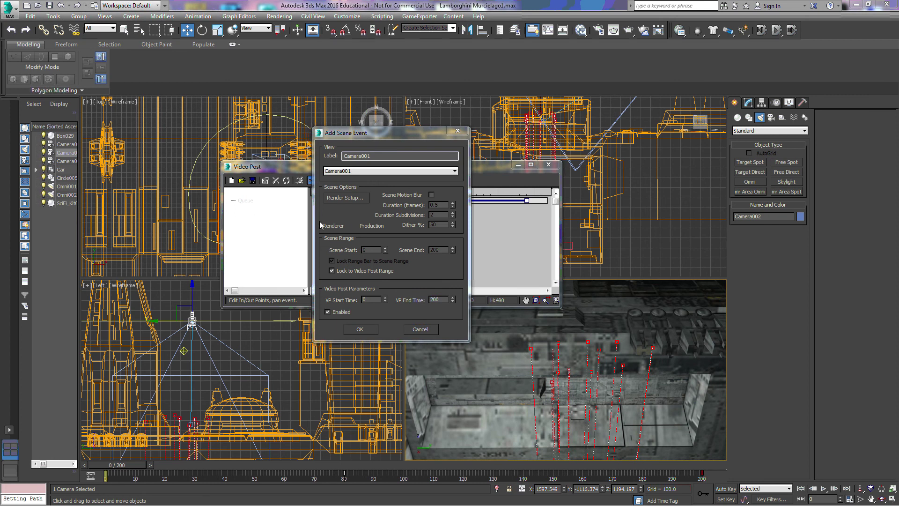
Review the scene event's common and renderer render settings, and close its render setup.
left_click(344, 198)
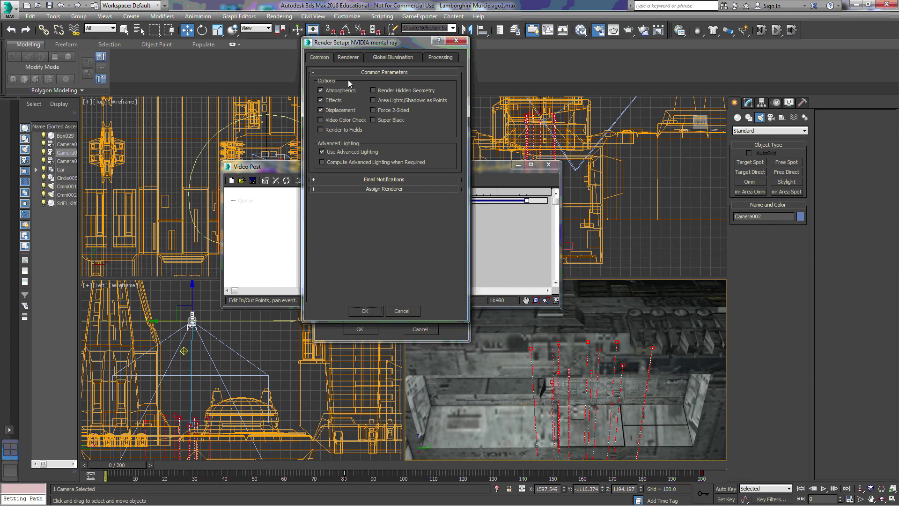
left_click_drag(354, 46, 443, 117)
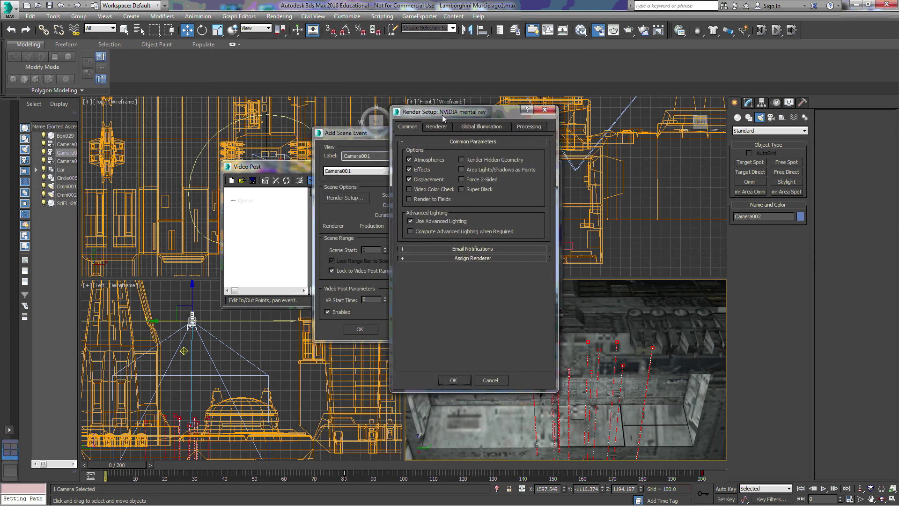
left_click(463, 180)
left_click(438, 127)
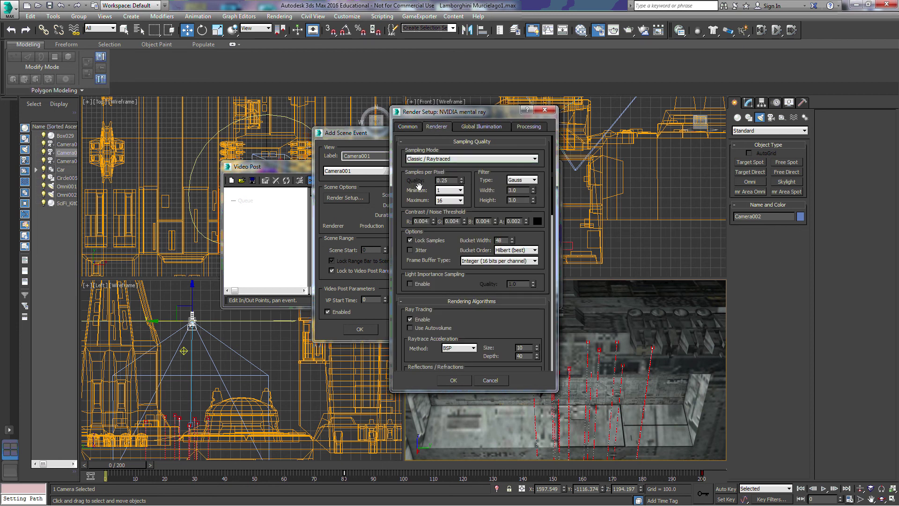
left_click(408, 126)
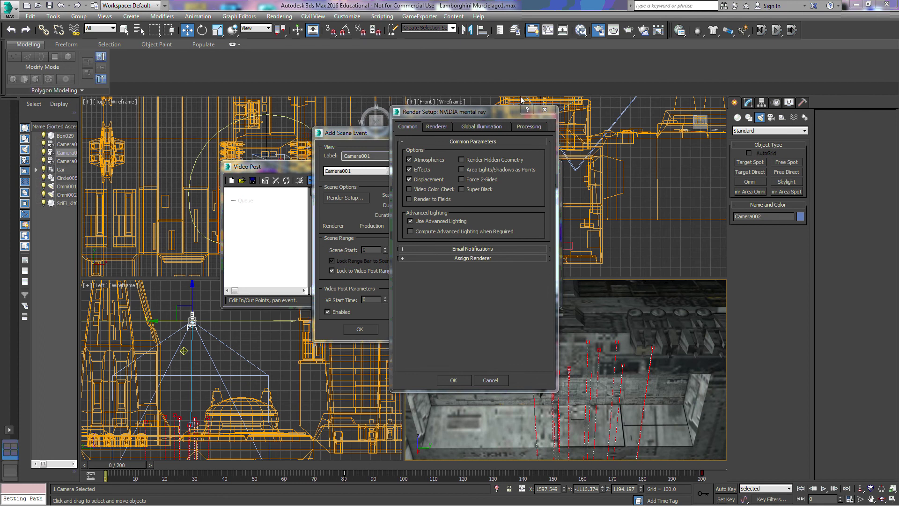
left_click(544, 109)
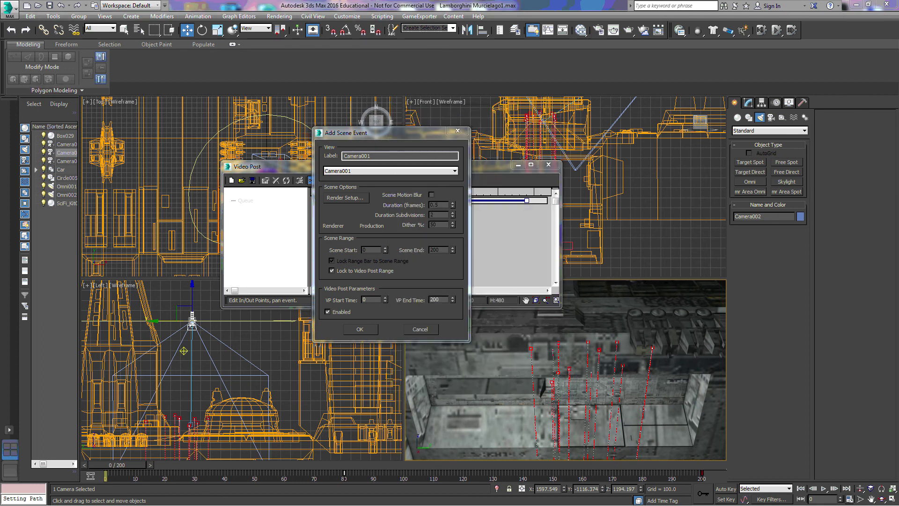
Add the Camera001 scene event to the queue and set its VP End Time to 80.
key("Return")
double_click(241, 208)
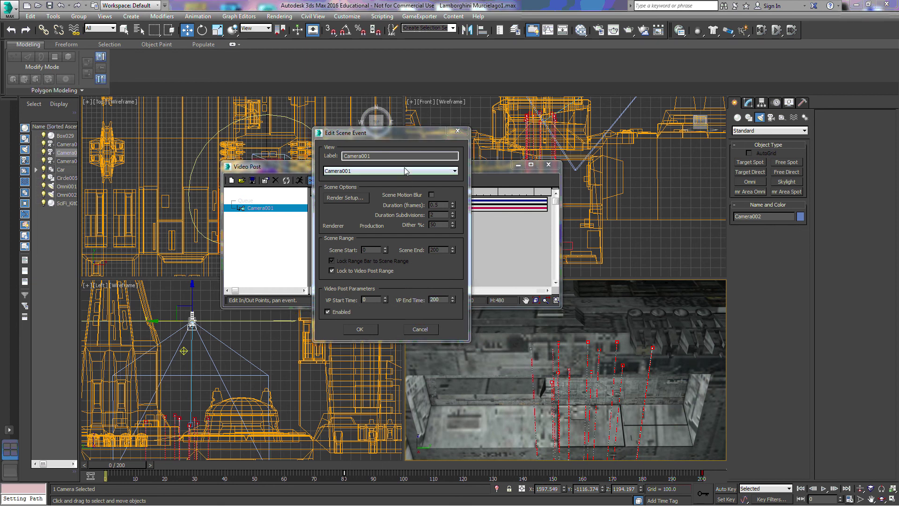
left_click(416, 300)
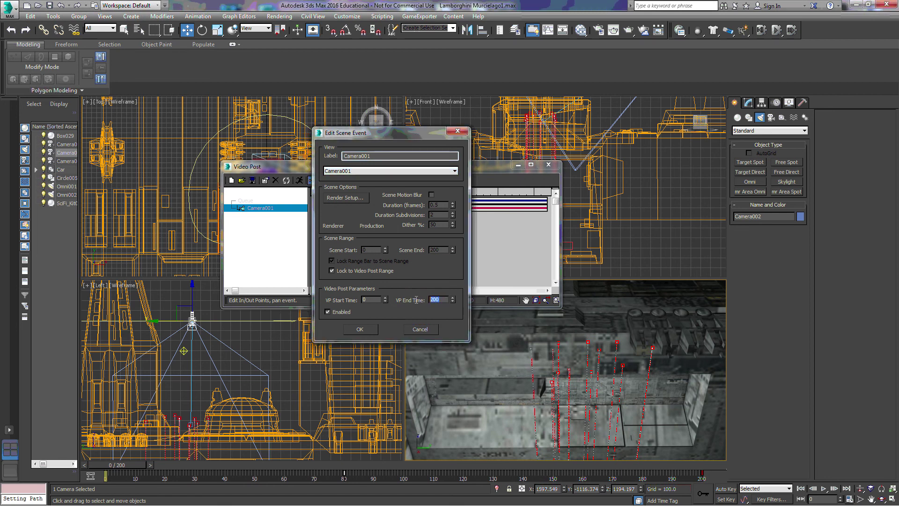
type("80")
left_click(362, 329)
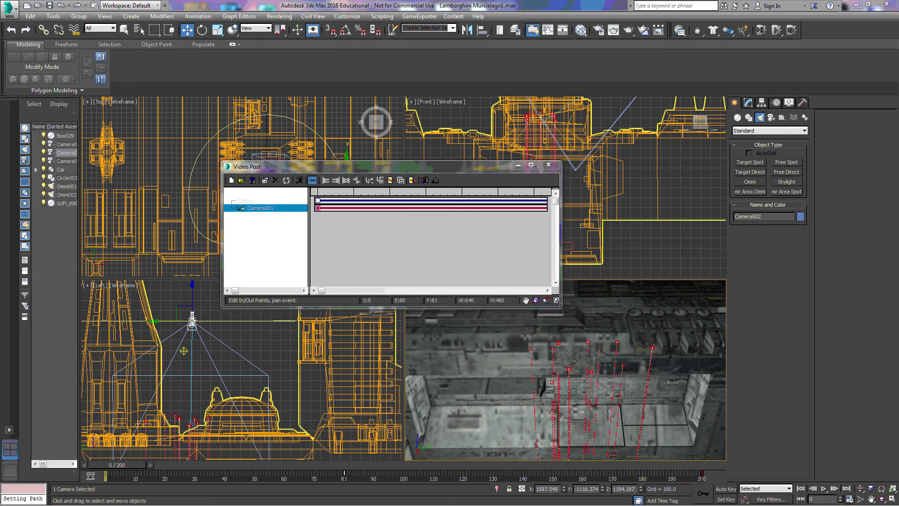
Add a second scene event labelled Camera002 for the Camera002 view with VP Start Time 80, and check its render setup.
left_click(266, 195)
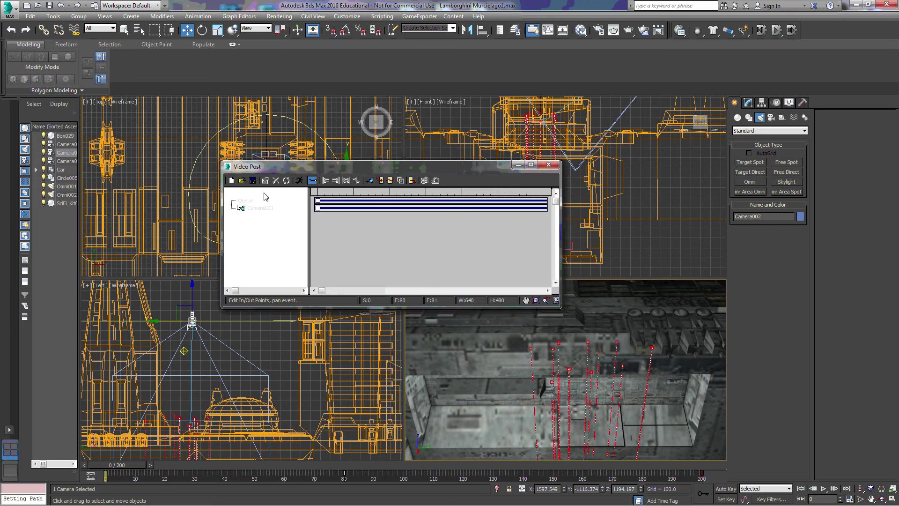
left_click(370, 181)
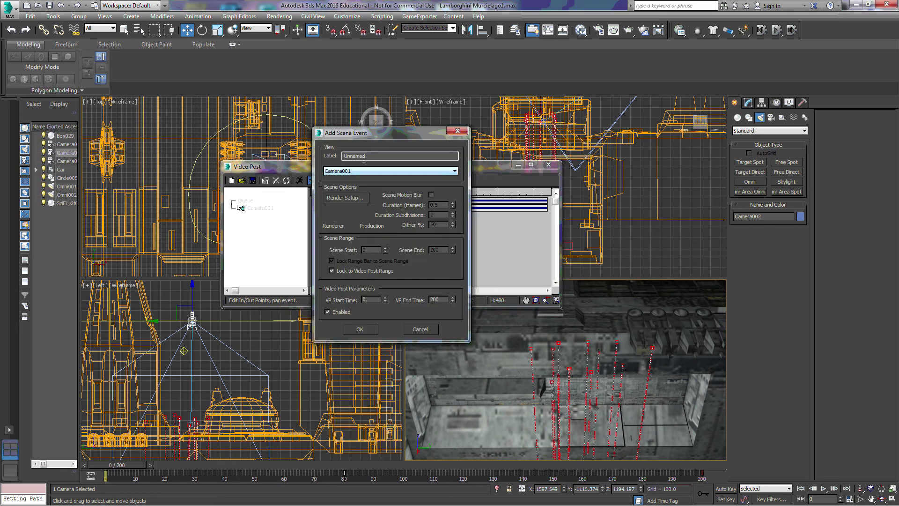
type("C")
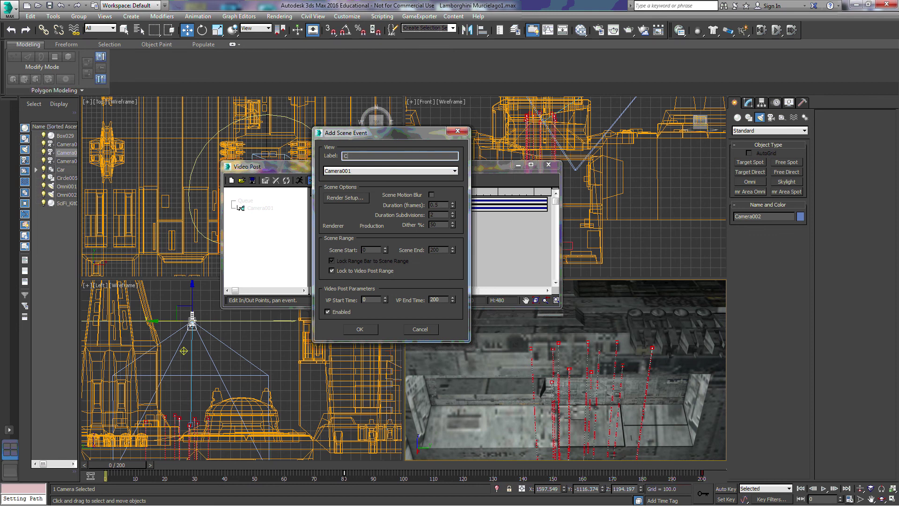
type("amera002")
left_click(358, 171)
left_click(358, 184)
double_click(373, 300)
type("80")
left_click(345, 197)
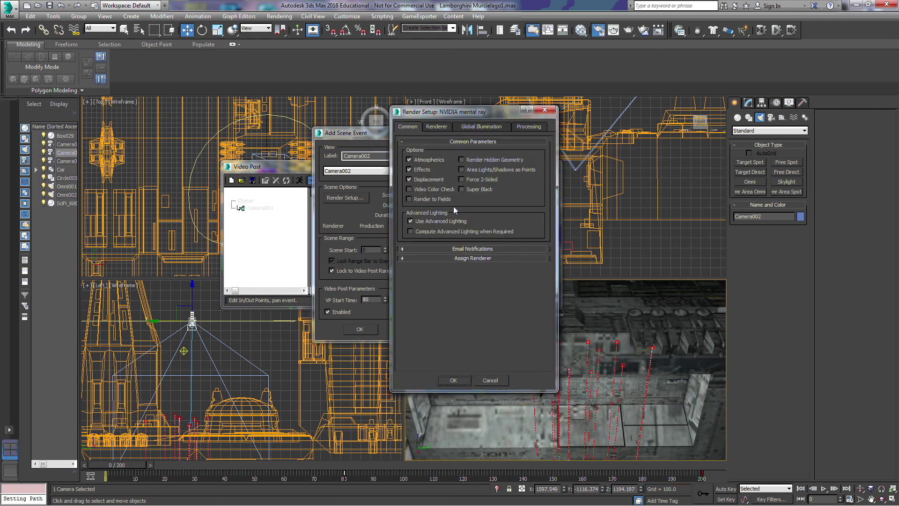
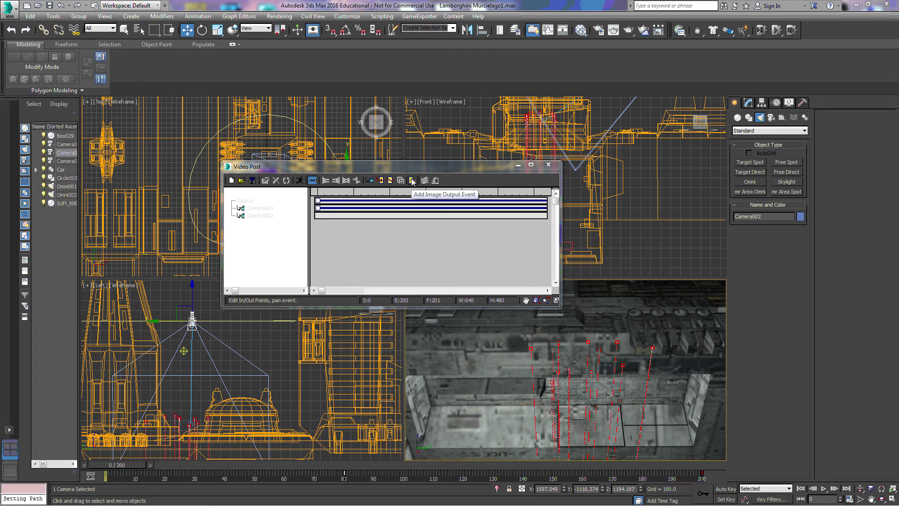
Add an image output event labelled car1 that saves to C:\car1.avi.
left_click(412, 181)
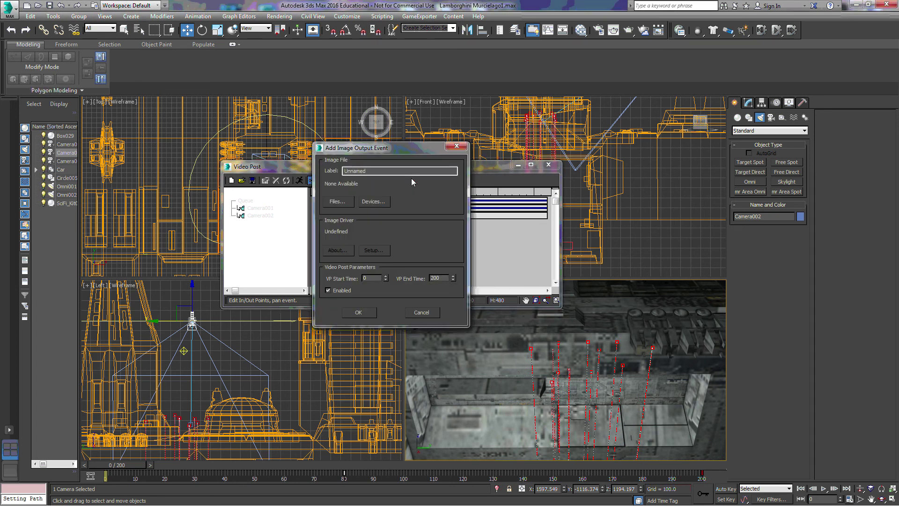
double_click(379, 171)
type("Ca")
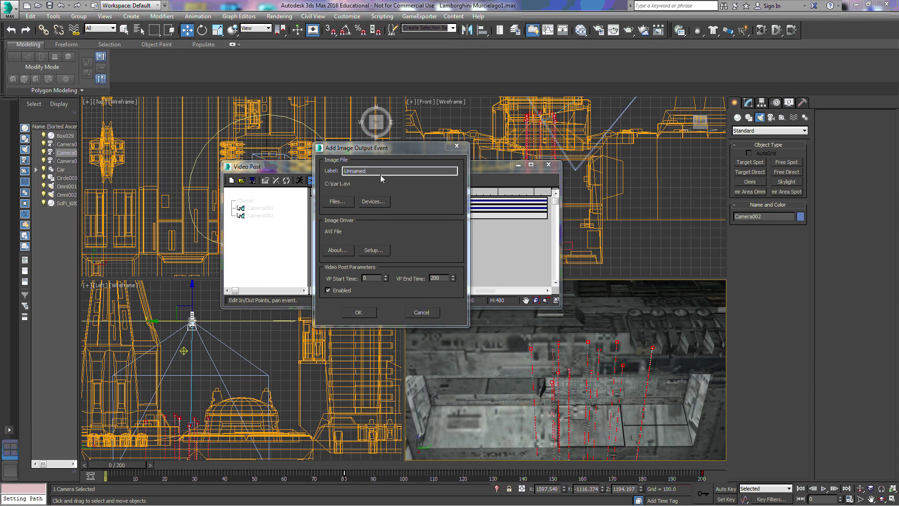
left_click_drag(383, 170, 324, 172)
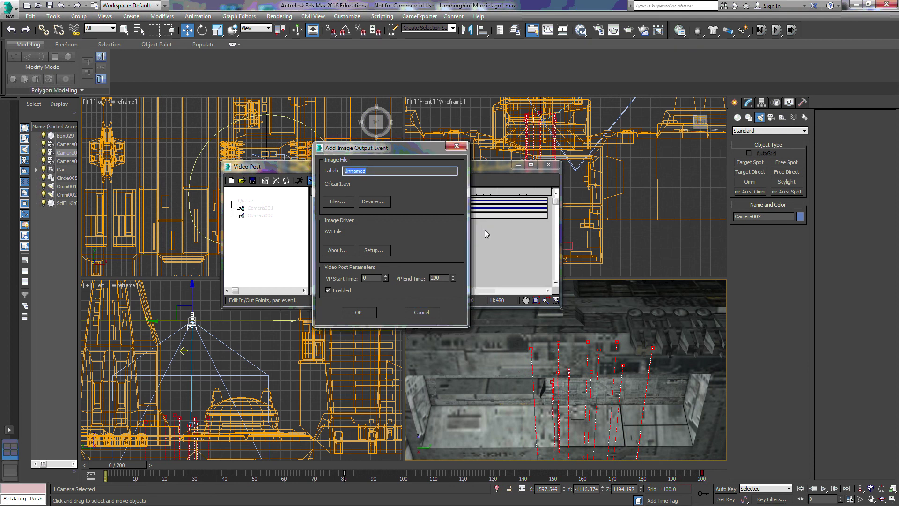
type("car1")
left_click(359, 312)
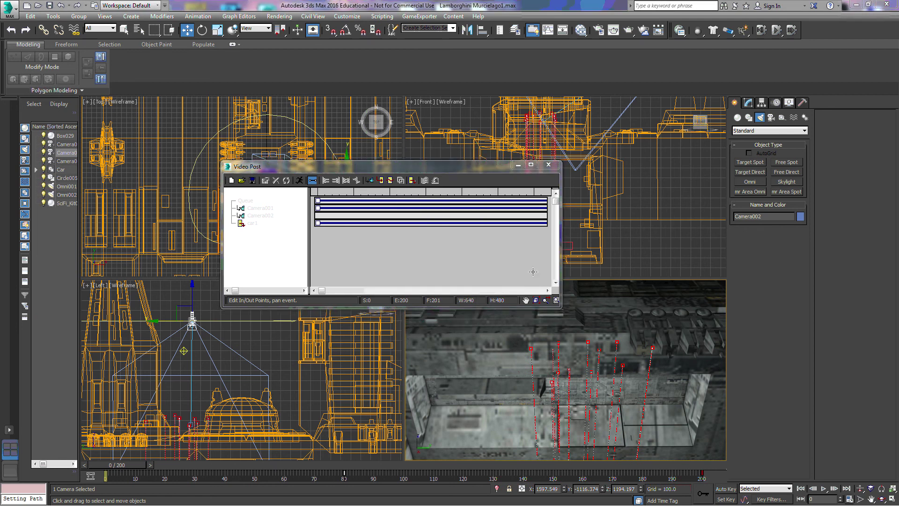
Try to execute the Video Post queue over frames 0 to 200 at 640x480, and close the render output.
left_click(298, 182)
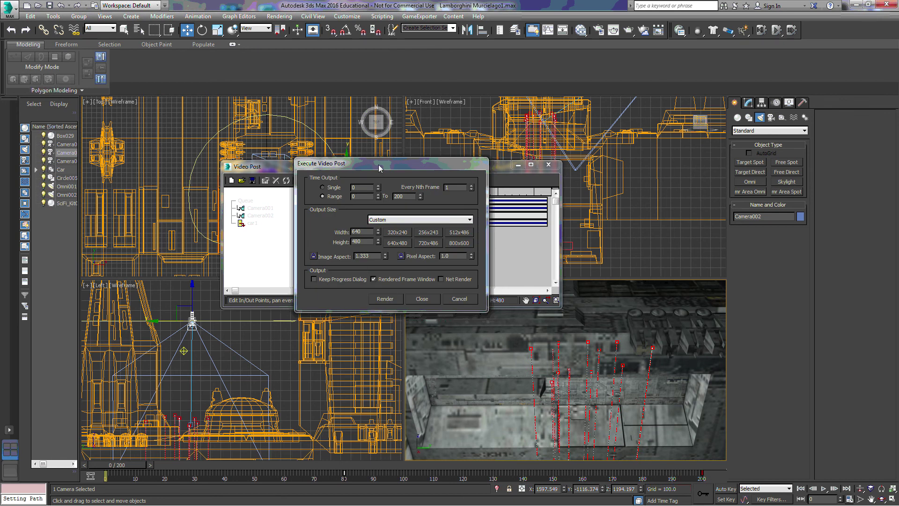
left_click_drag(378, 164, 402, 152)
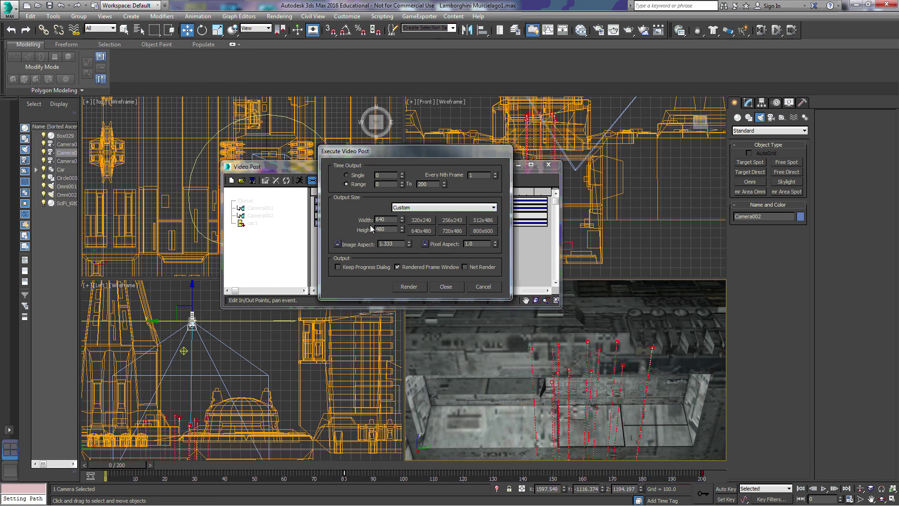
left_click(408, 286)
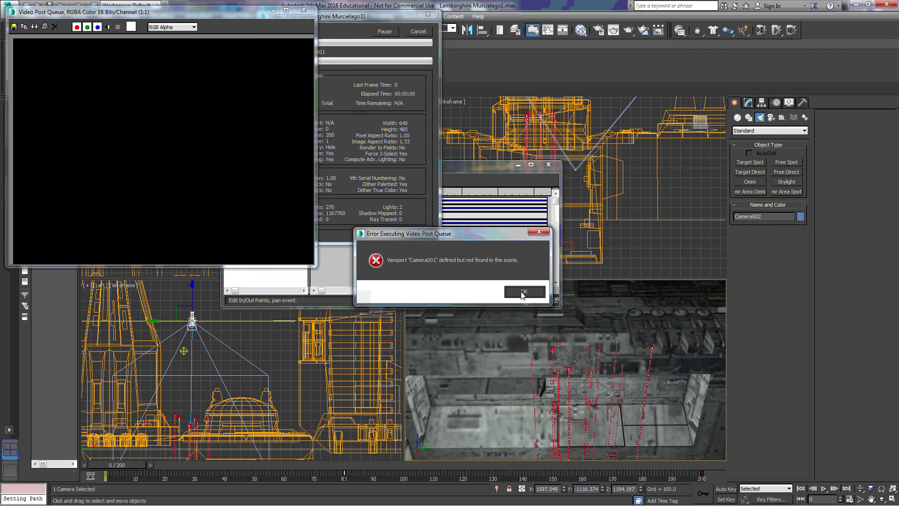
left_click(523, 292)
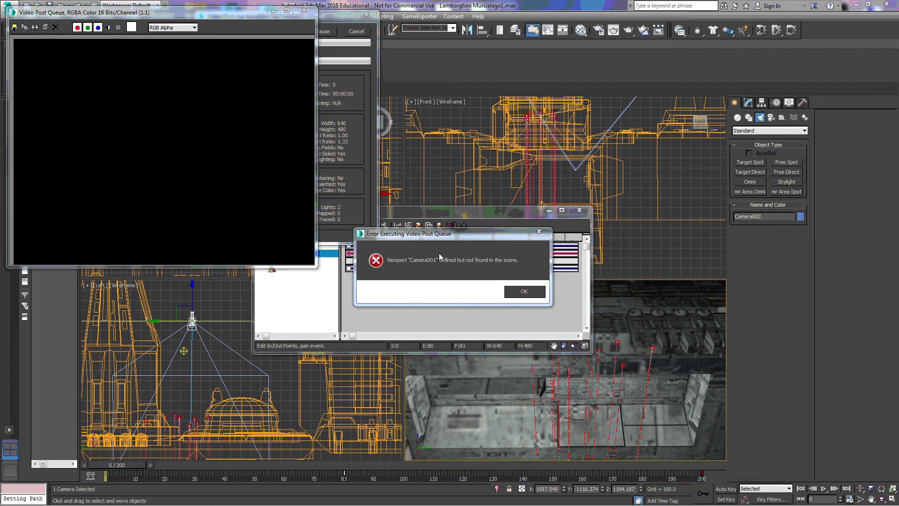
left_click(526, 287)
left_click(304, 10)
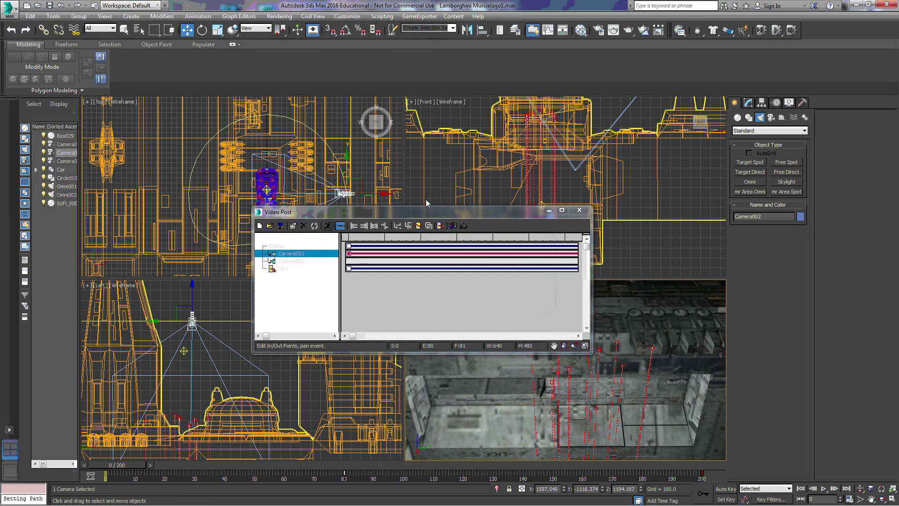
Move the Video Post window clear of the Front viewport and switch that viewport to Camera001.
left_click_drag(428, 211, 251, 89)
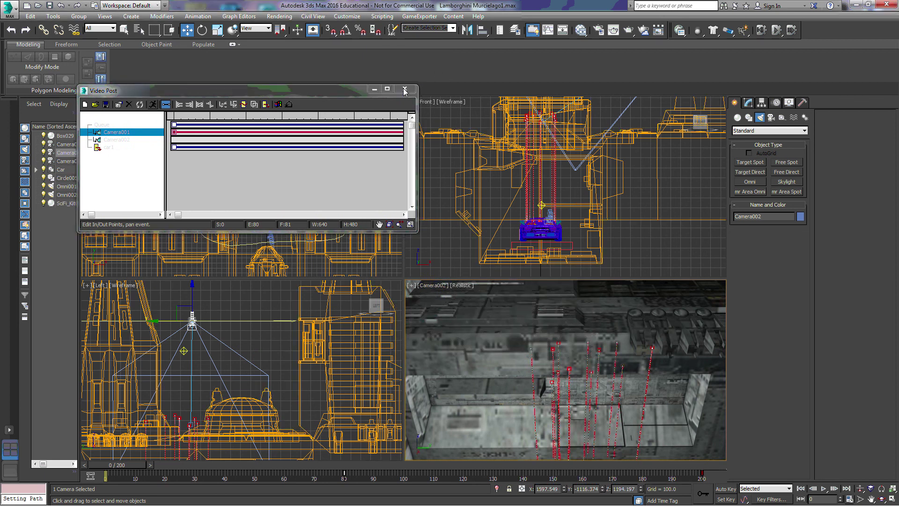
left_click_drag(352, 93, 339, 228)
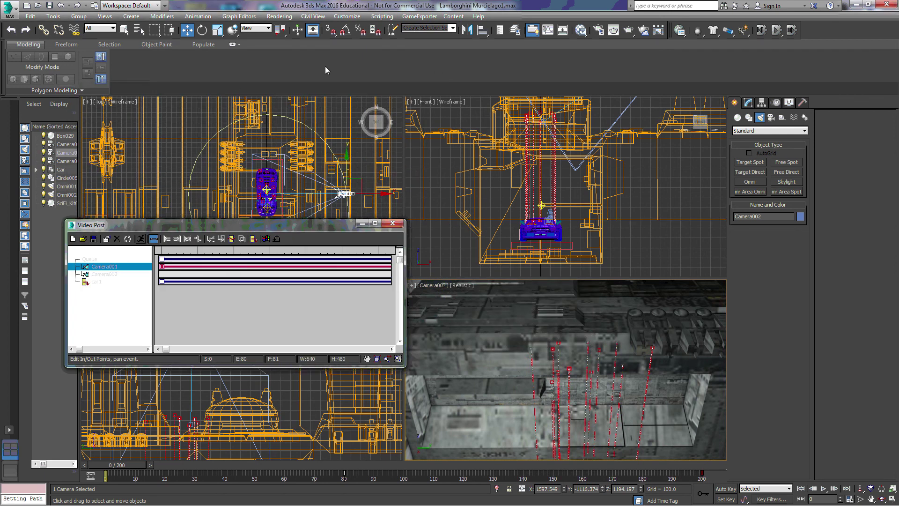
left_click(427, 101)
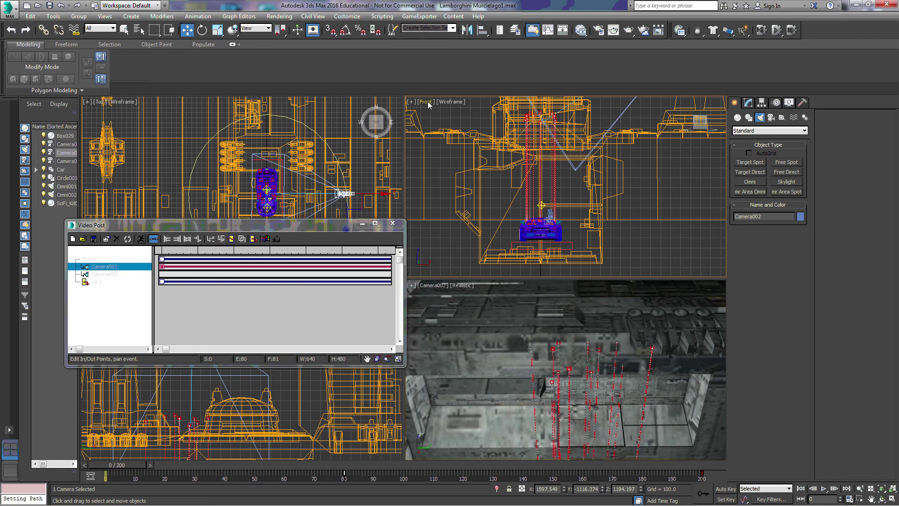
mouse_move(495, 116)
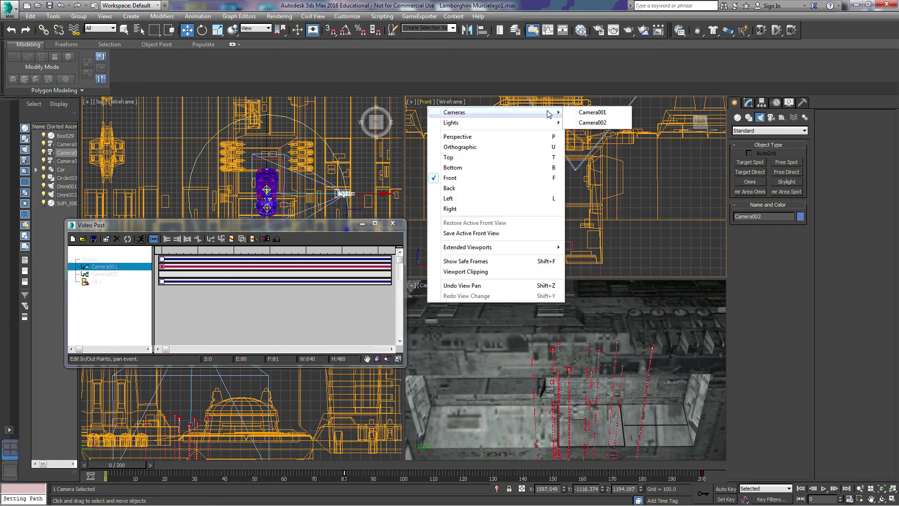
left_click(589, 114)
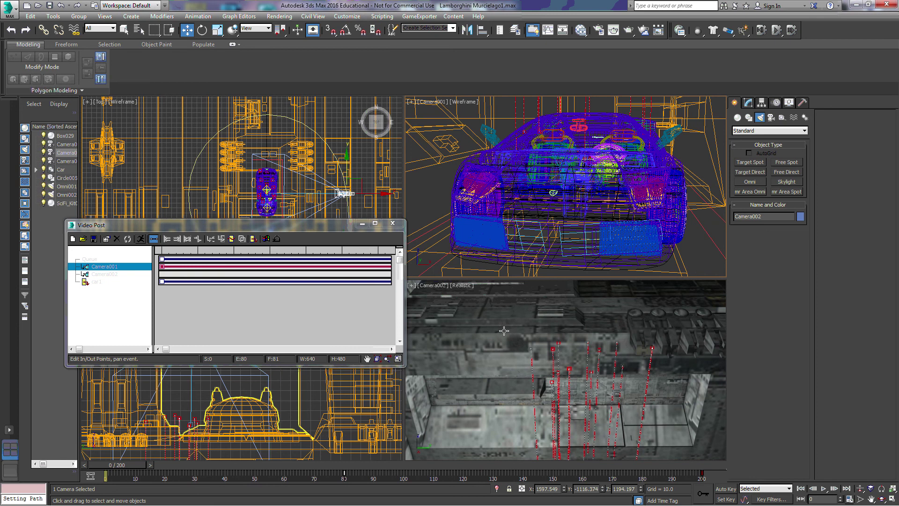
Render the Video Post queue for the range 0 to 200 at 640x480 with the Rendered Frame Window enabled.
left_click(291, 229)
left_click_drag(290, 229, 496, 184)
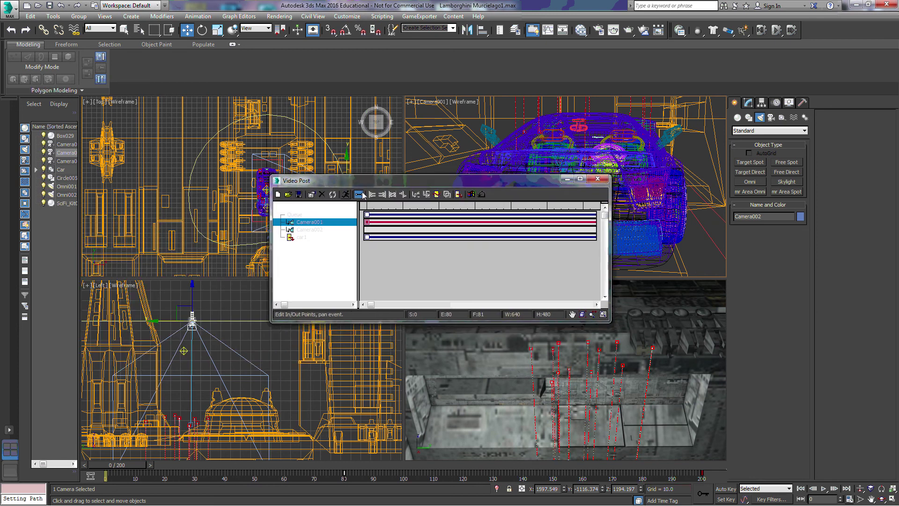
left_click(346, 194)
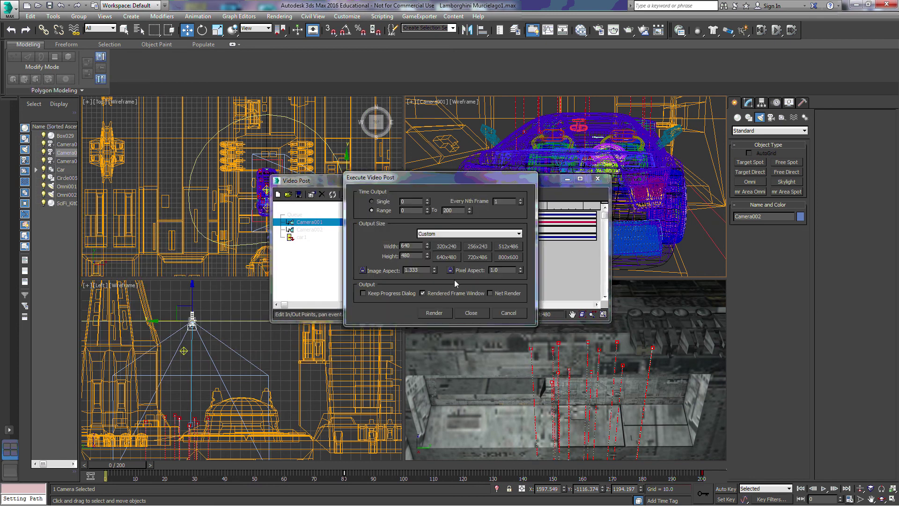
left_click(439, 313)
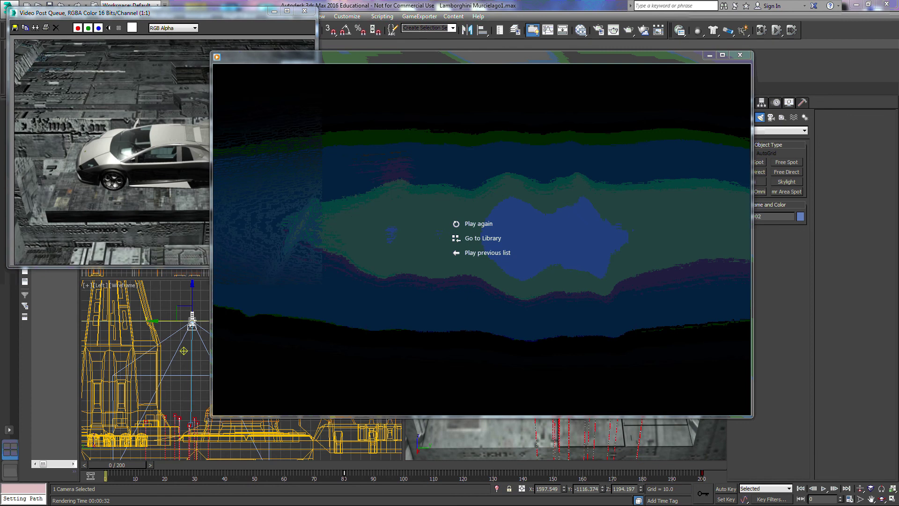
Replay the rendered car video in the media player to check the switch between the two cameras.
left_click(479, 224)
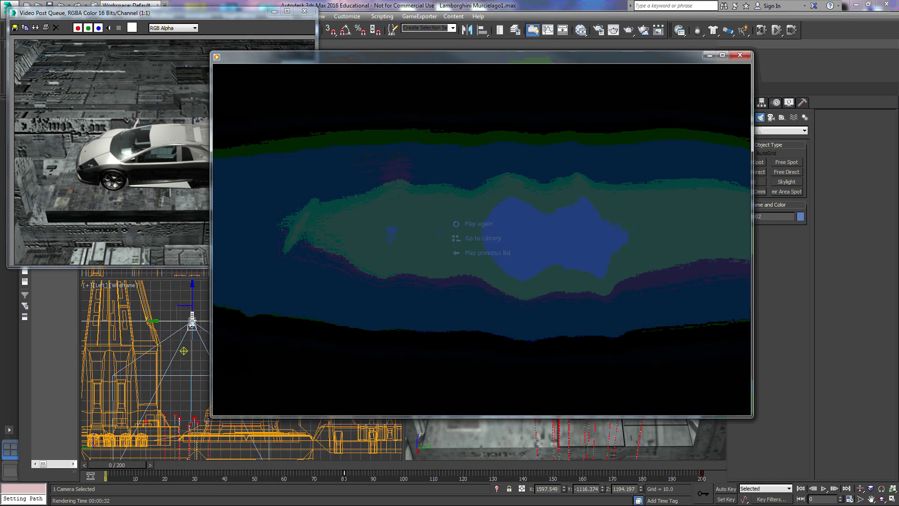
mouse_move(647, 176)
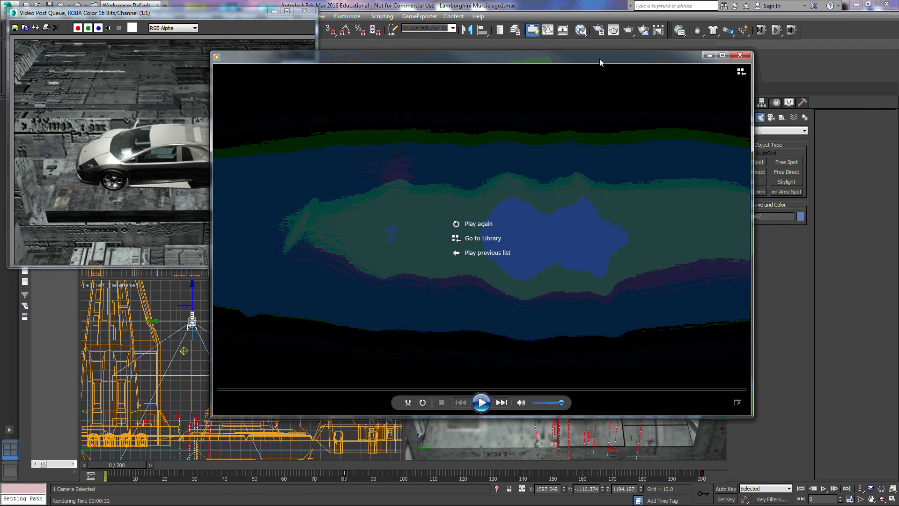
left_click_drag(599, 58, 572, 52)
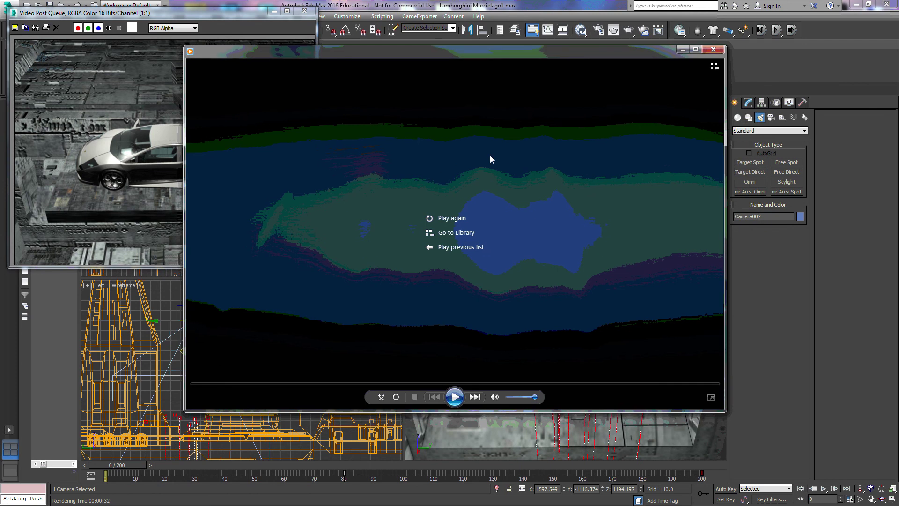